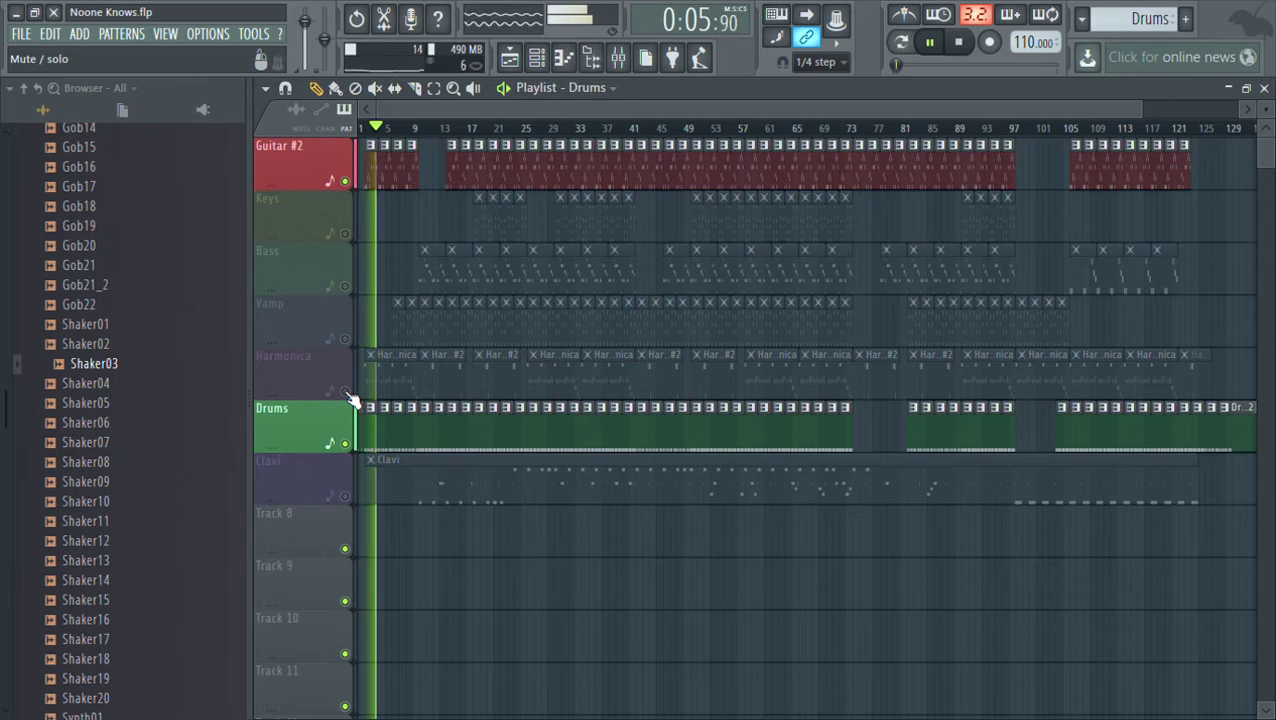
Toggle the Harmonica track in and out of the playing mix several times, leaving it muted
left_click(346, 392)
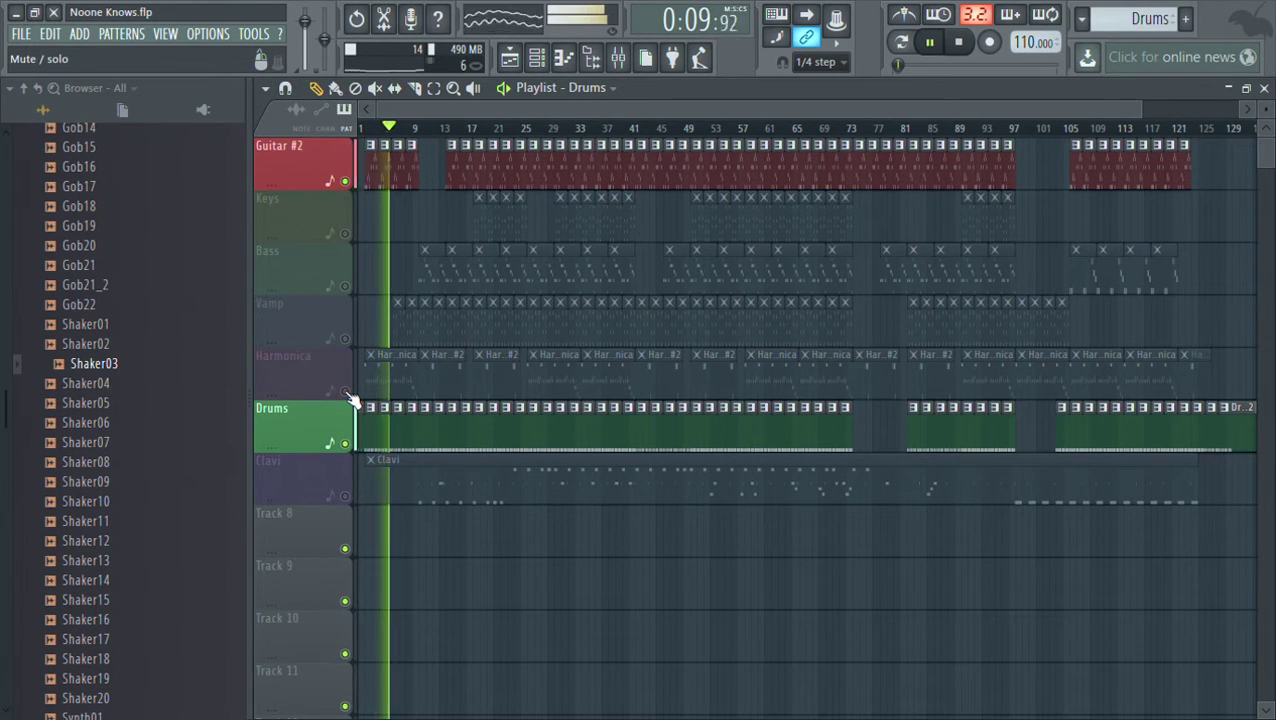
left_click(346, 392)
left_click(346, 392)
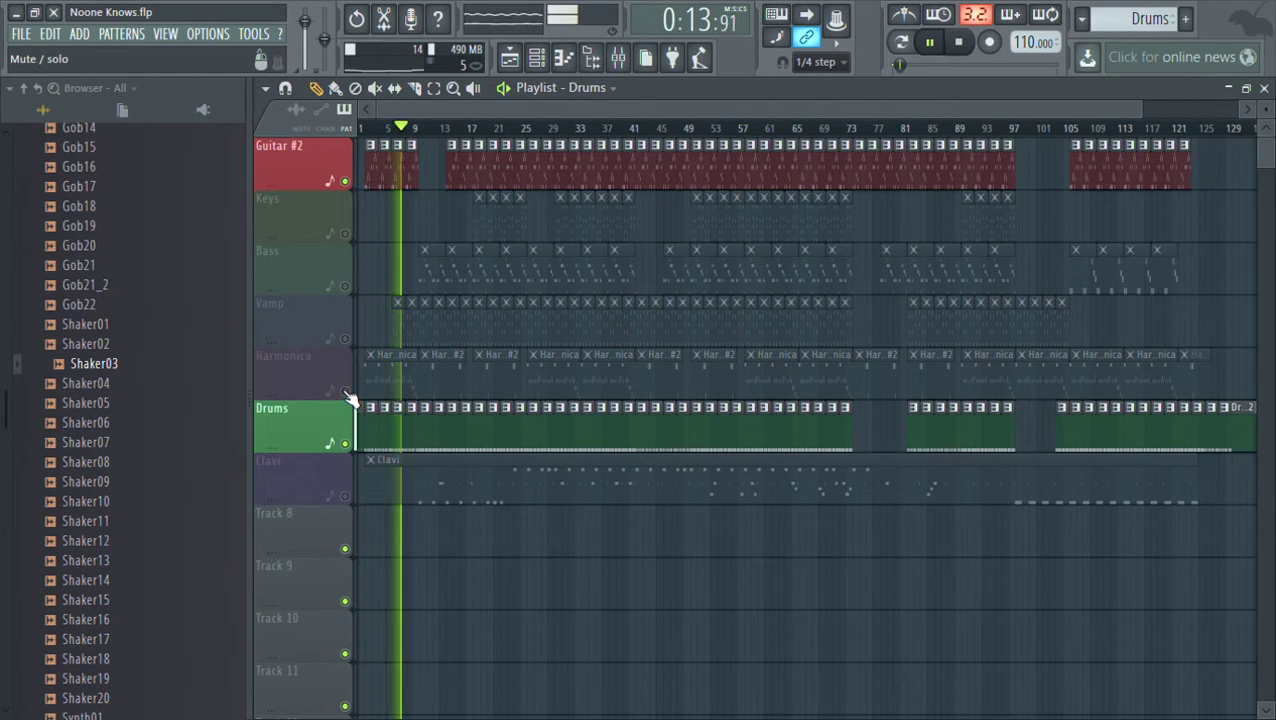
left_click(346, 392)
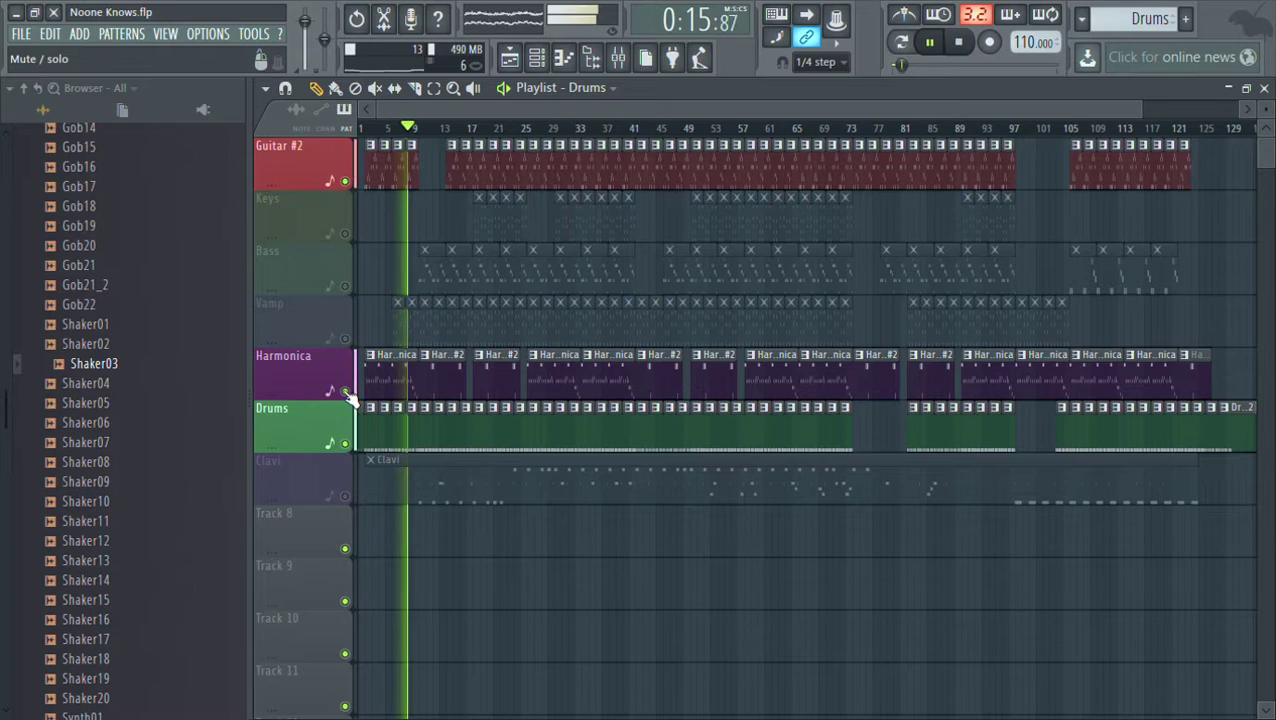
left_click(346, 392)
Unmute the Vamp and Bass tracks and mute the Drums track in the playlist
left_click(346, 339)
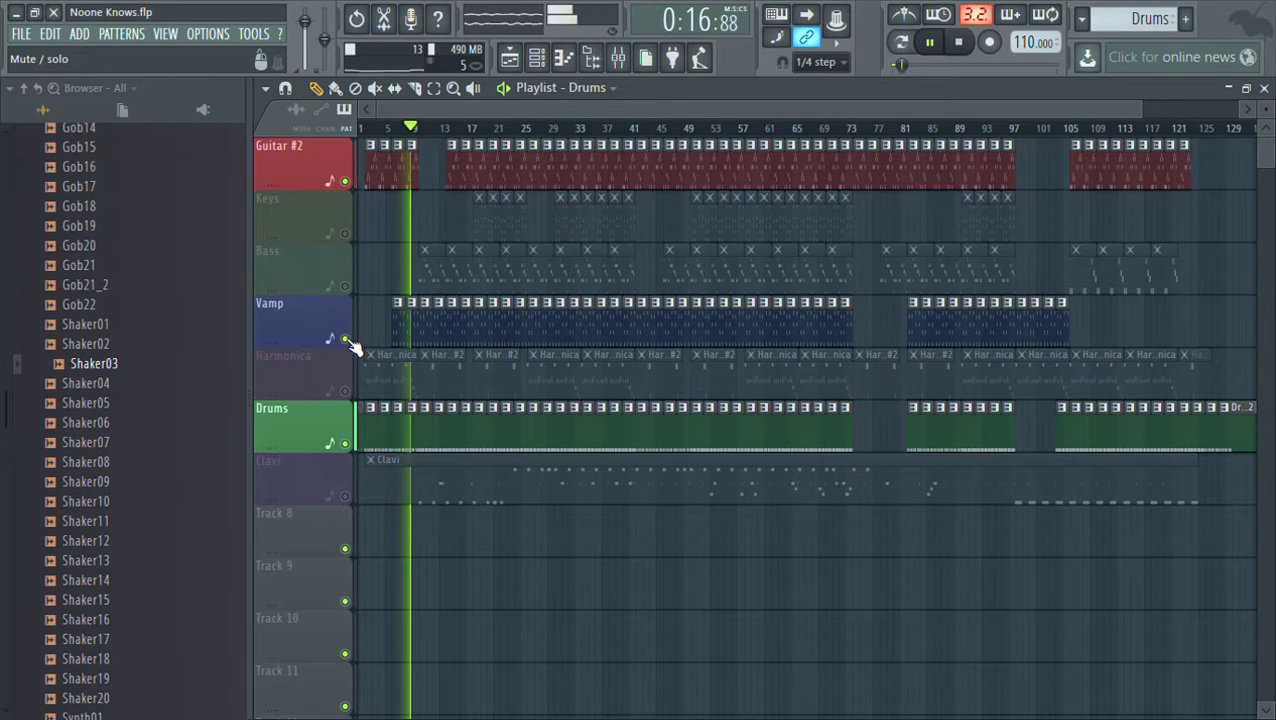
left_click(346, 446)
left_click(346, 287)
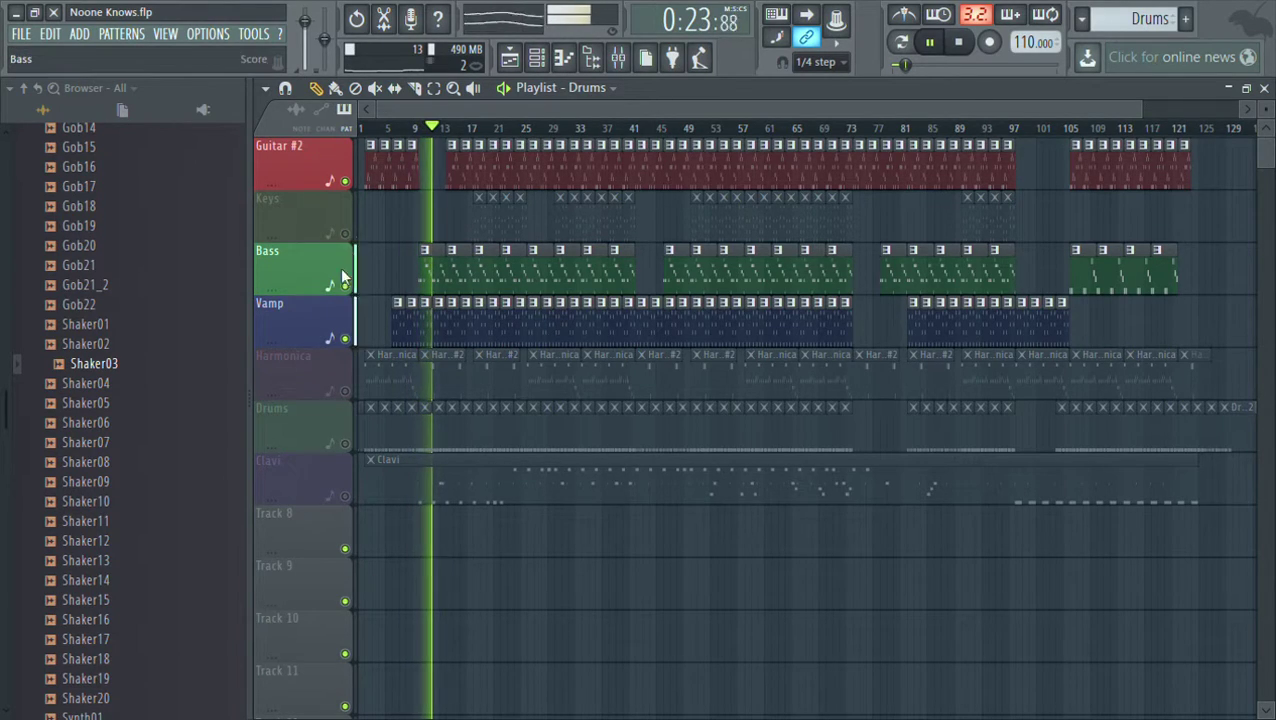
Bring the Clavi track in for a short passage, unmute the Drums track, and mute Clavi again
left_click(338, 495)
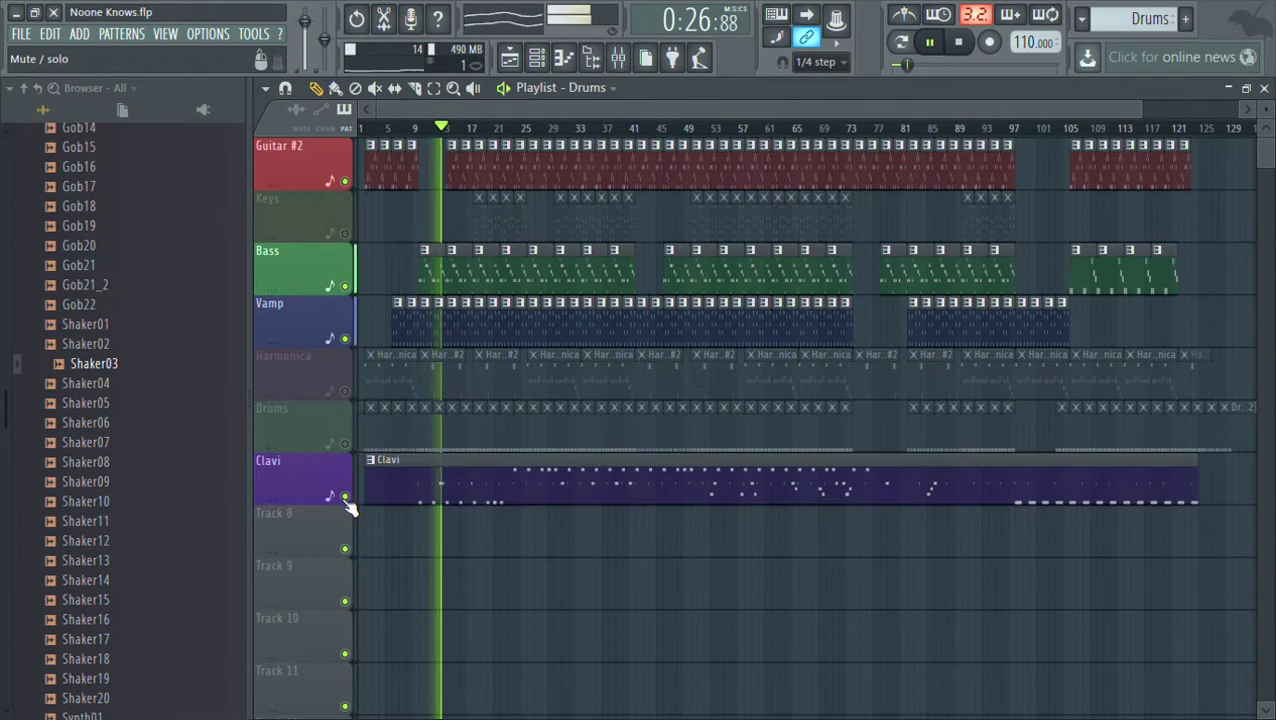
left_click(344, 443)
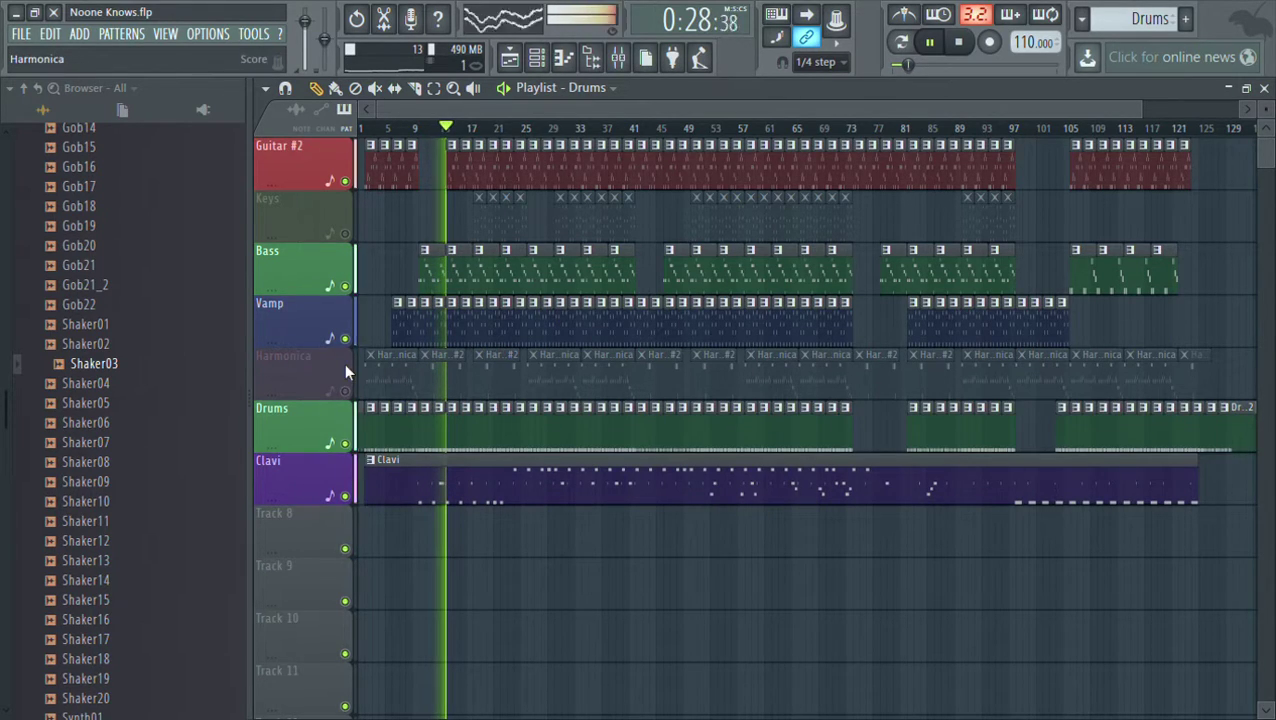
left_click(345, 495)
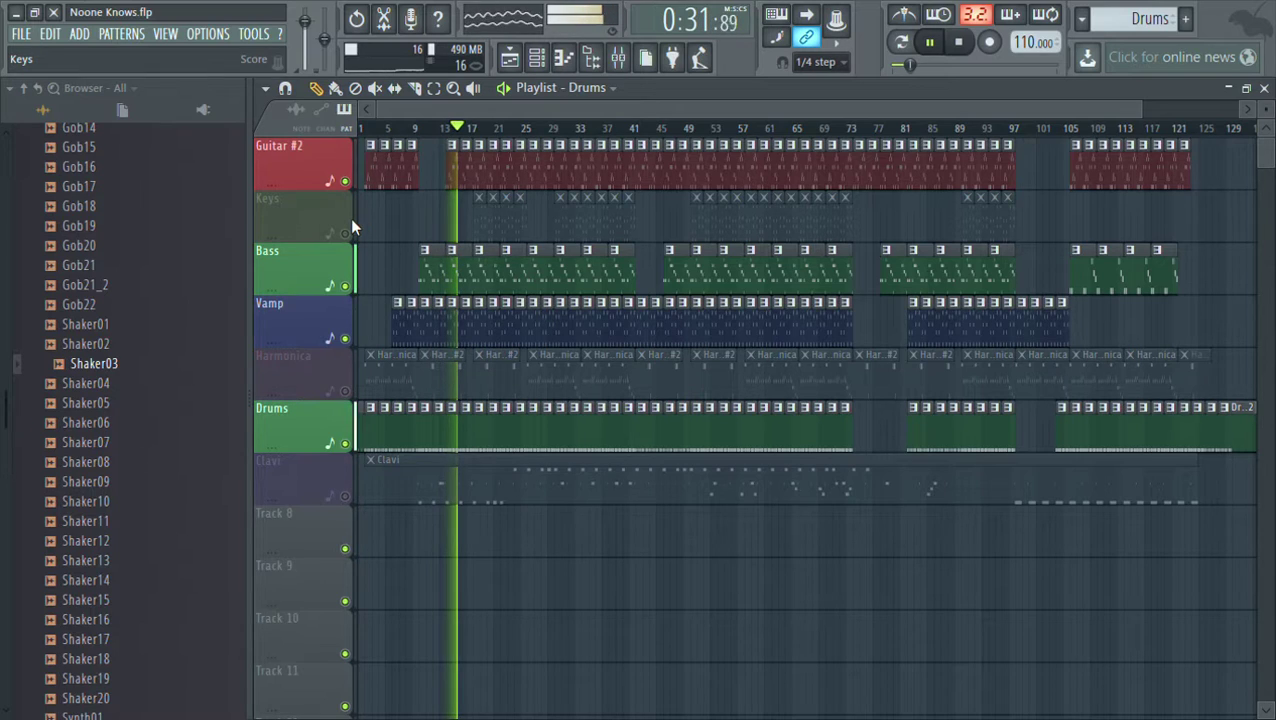
Swap Guitar #2 for Harmonica in the mix, and bring the Keys track in for one short passage
left_click(345, 181)
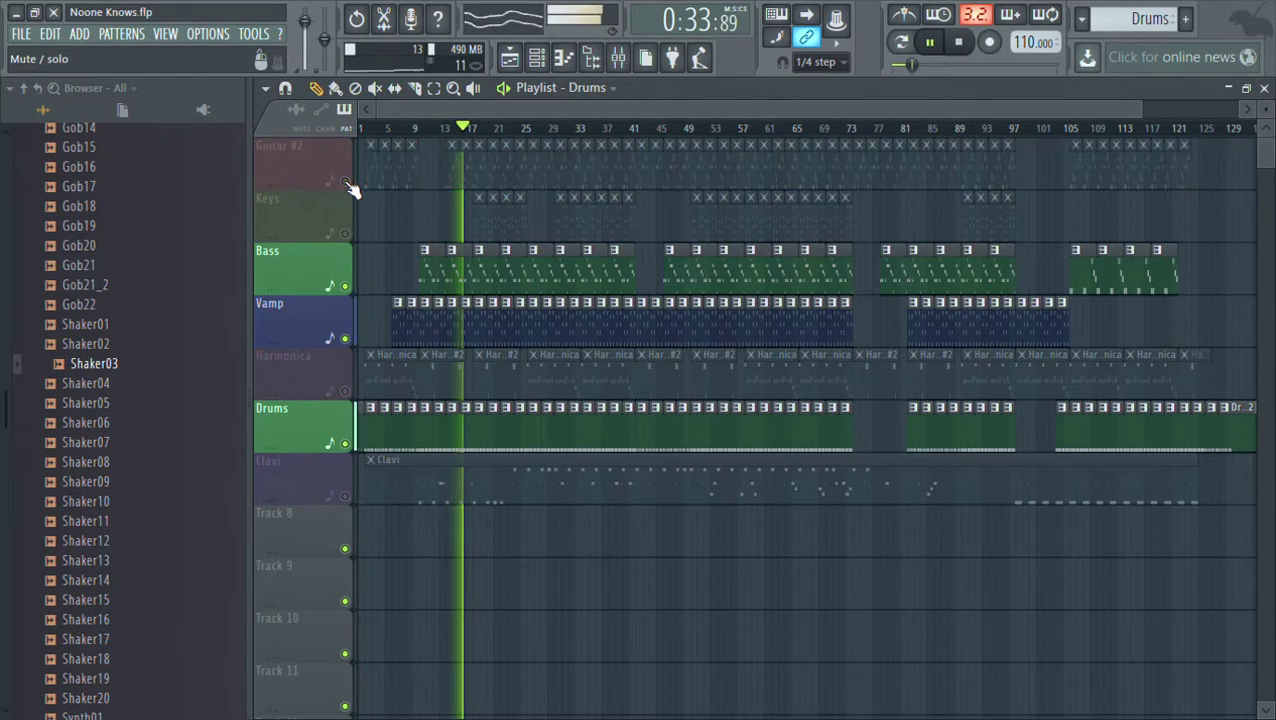
left_click(346, 392)
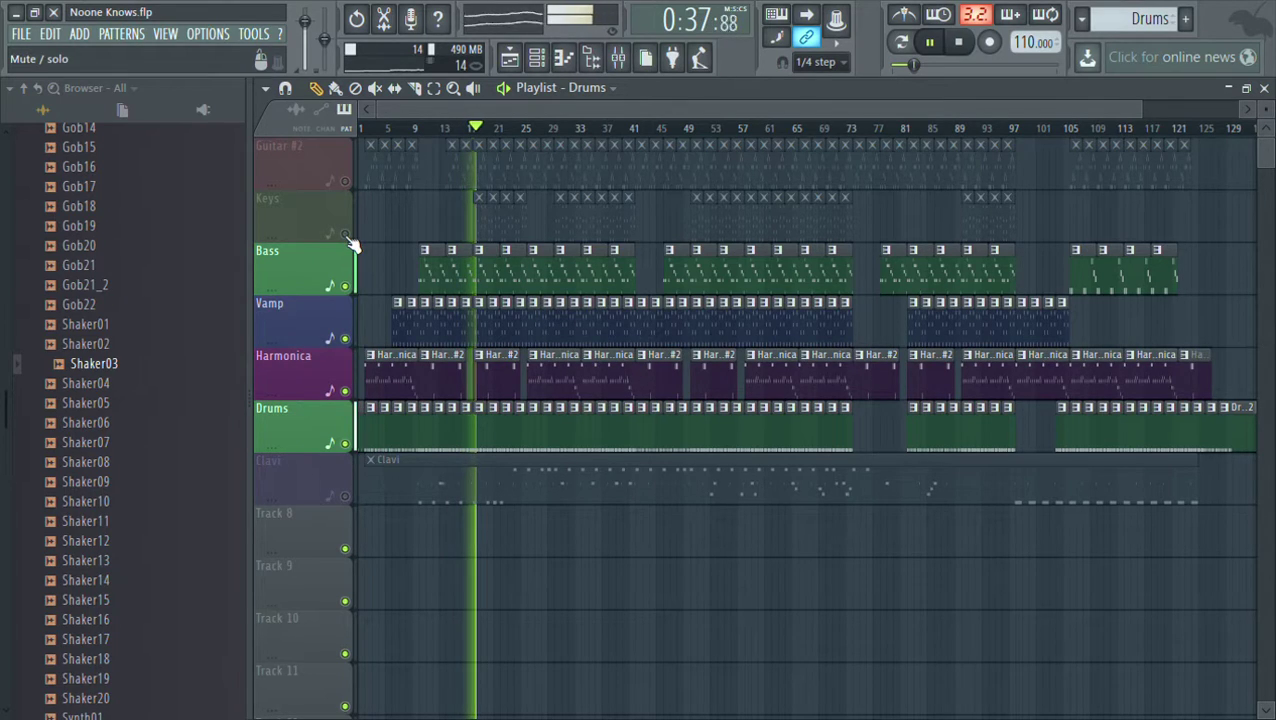
left_click(346, 234)
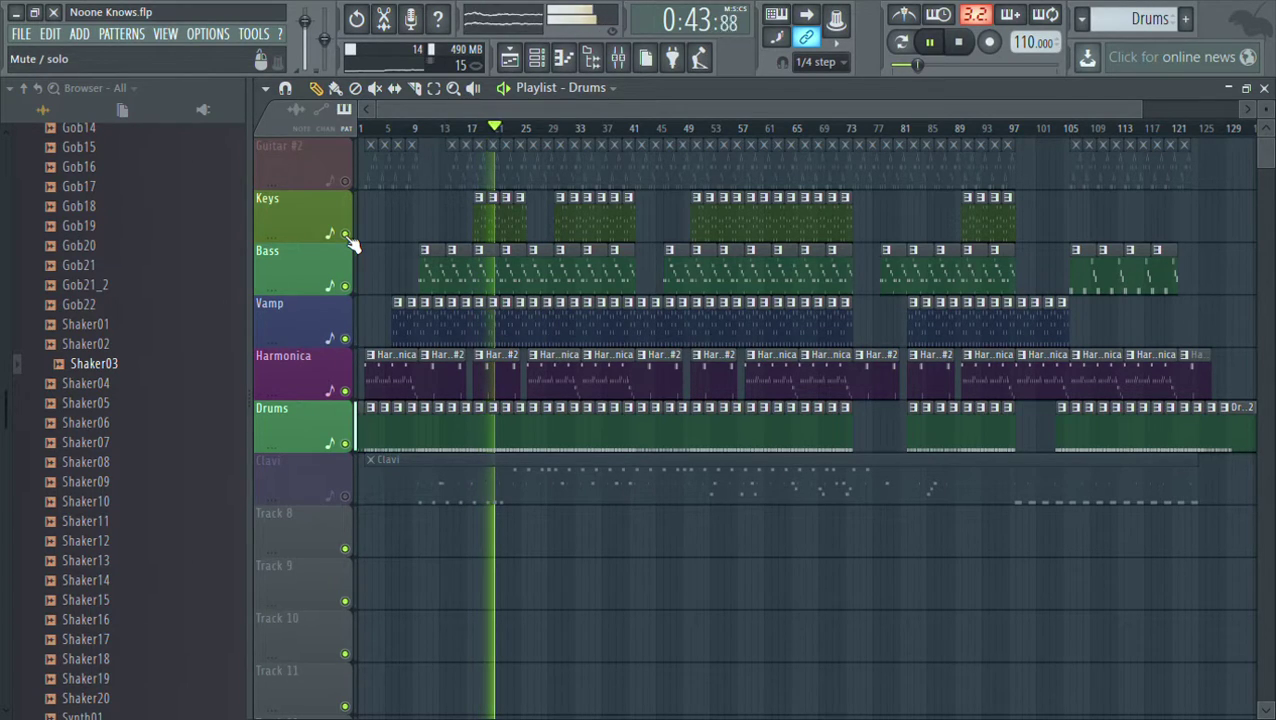
left_click(346, 236)
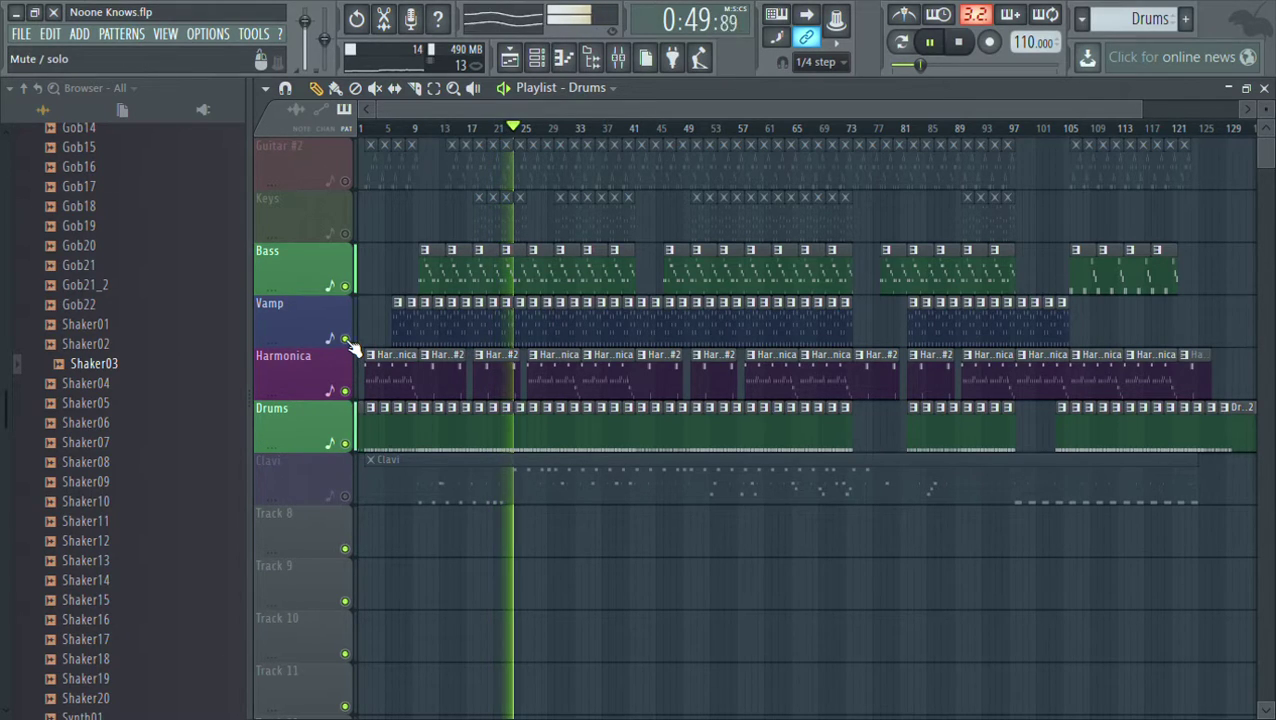
Mute the Vamp track, unmute Guitar #2, and drop the Drums track out briefly before bringing it back
left_click(345, 339)
left_click(345, 444)
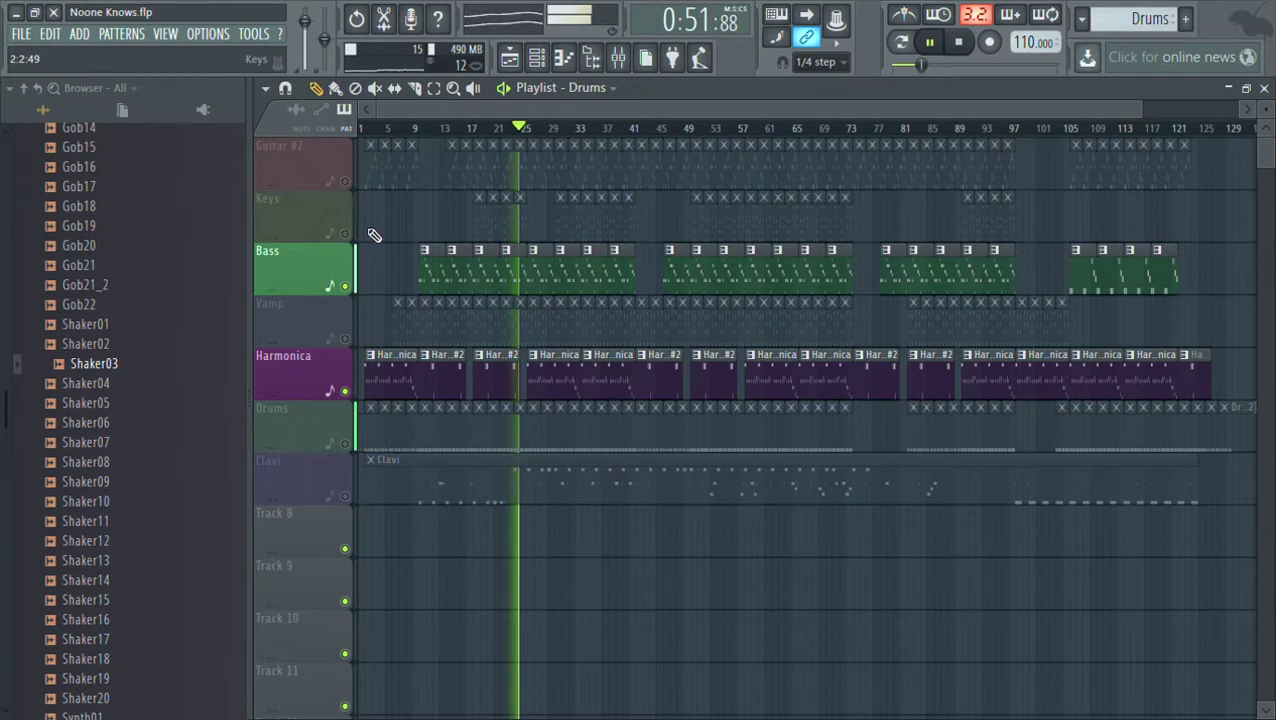
left_click(346, 182)
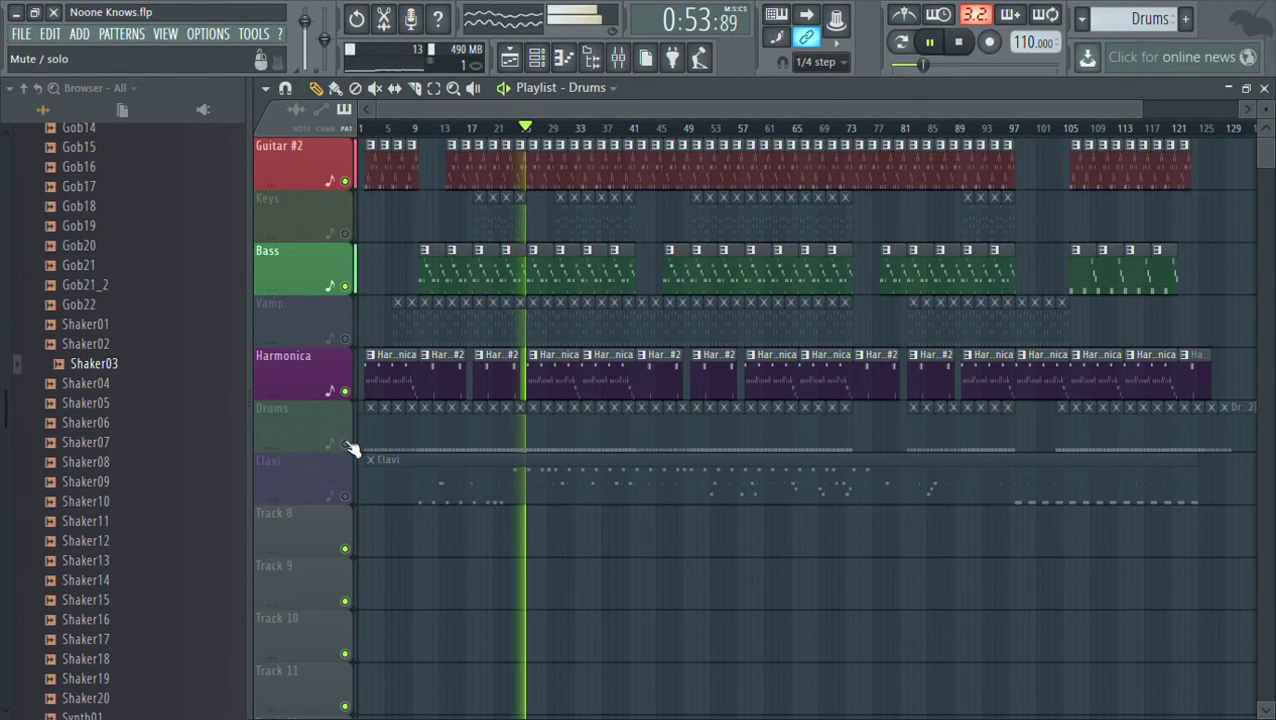
left_click(345, 444)
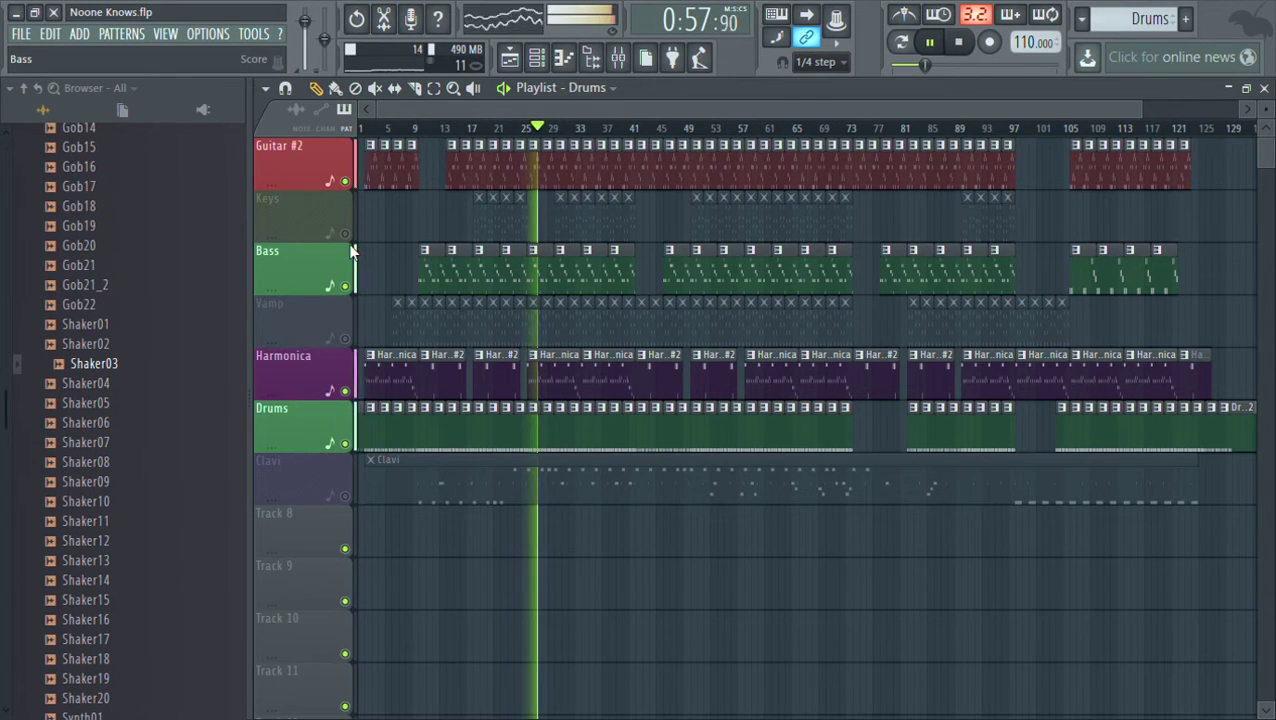
Mute the Harmonica track and unmute the Keys and Clavi tracks
left_click(346, 391)
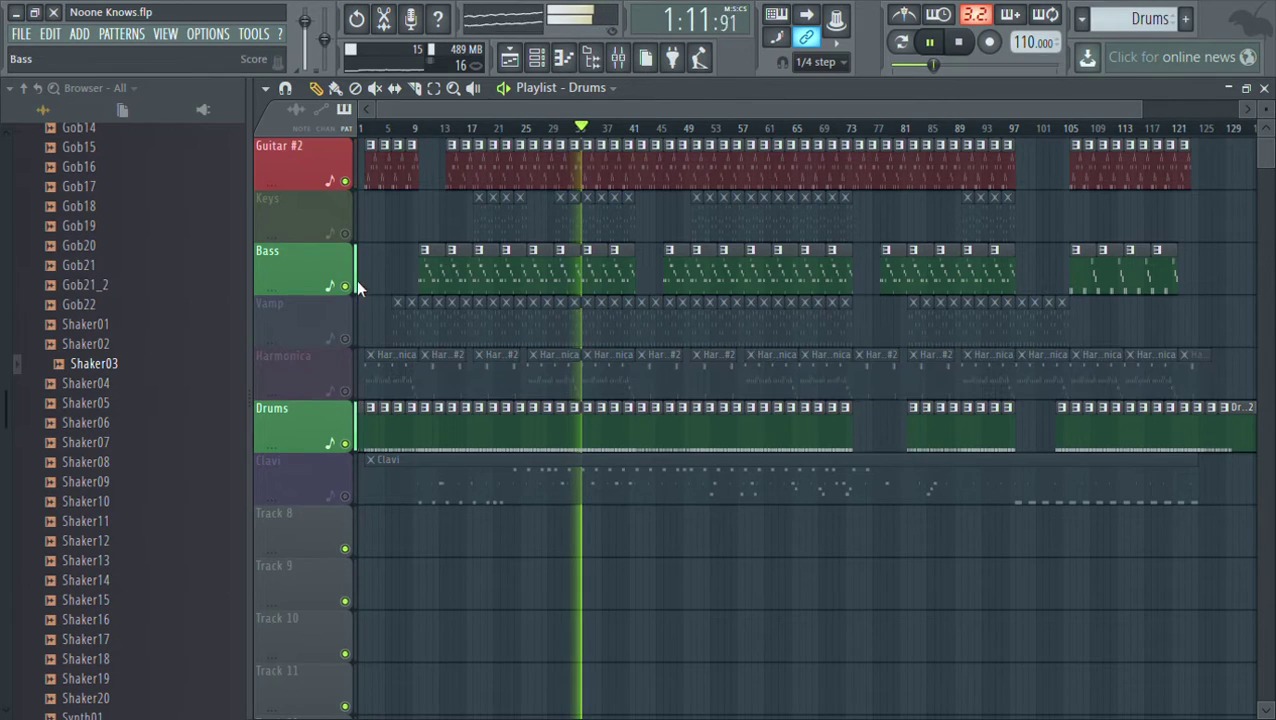
left_click(346, 234)
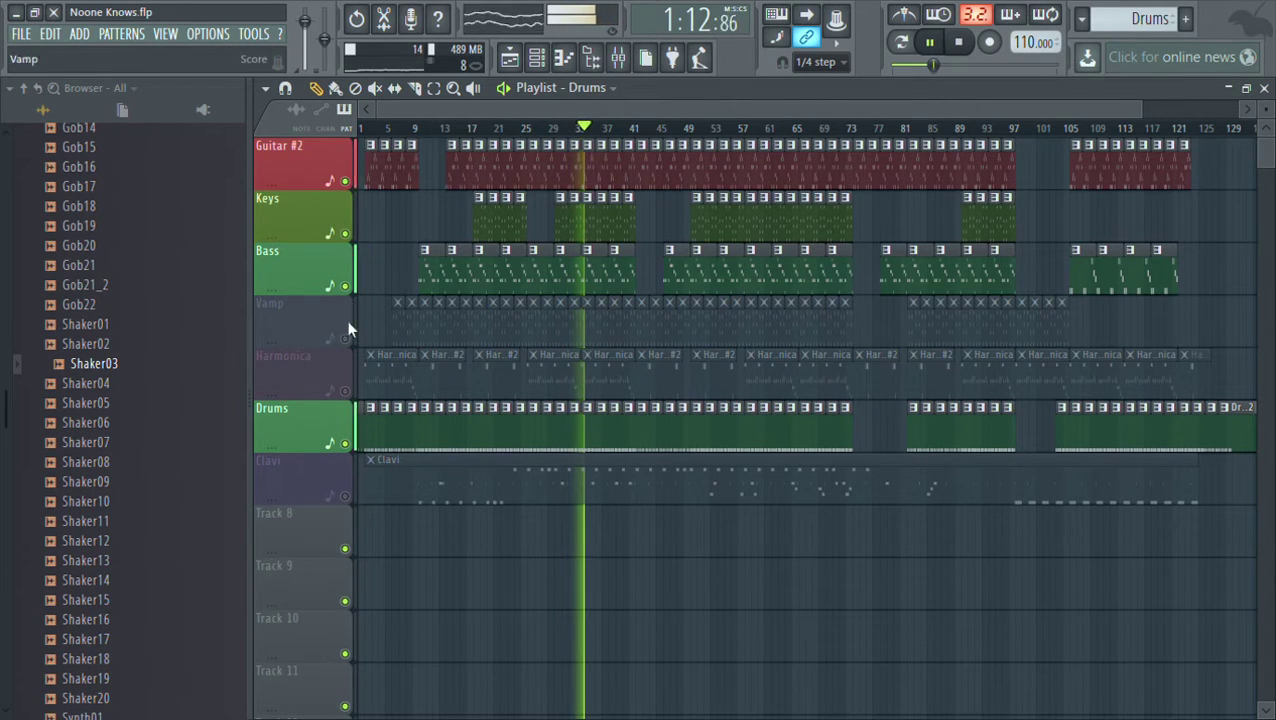
left_click(345, 496)
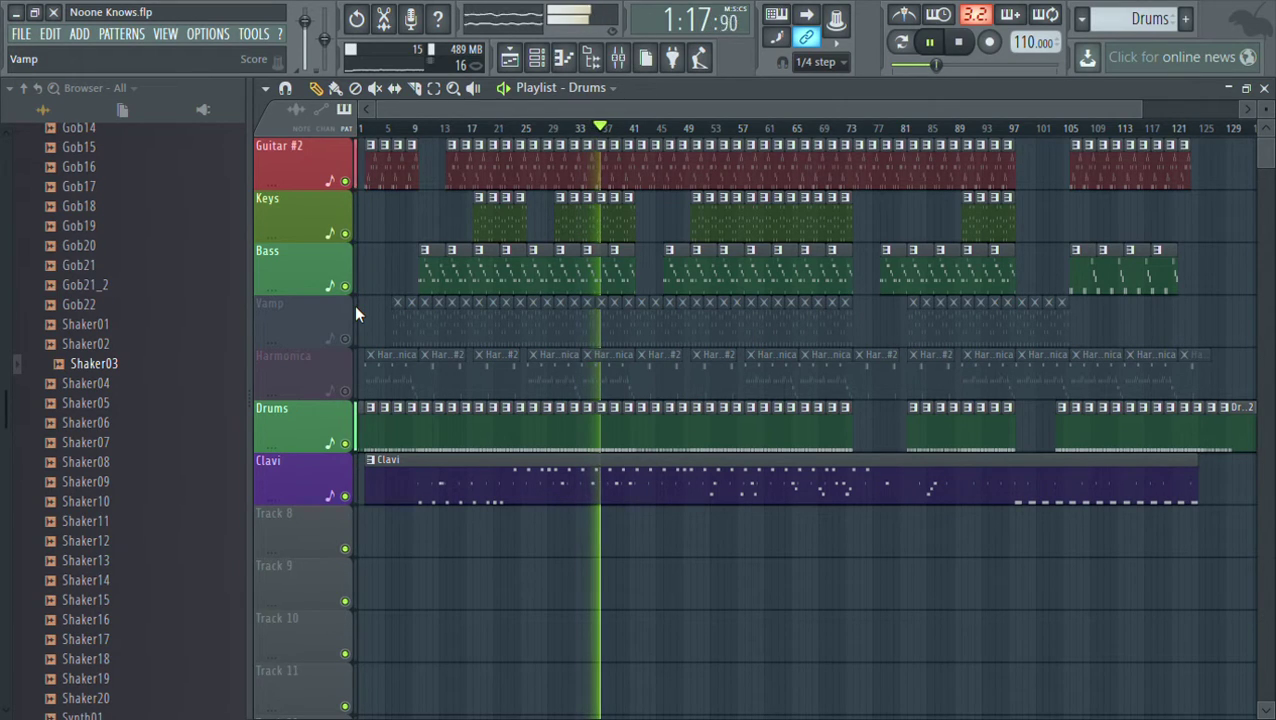
Mute the Drums, Bass and Guitar #2 tracks one after another, keeping Keys and Clavi playing
left_click(347, 444)
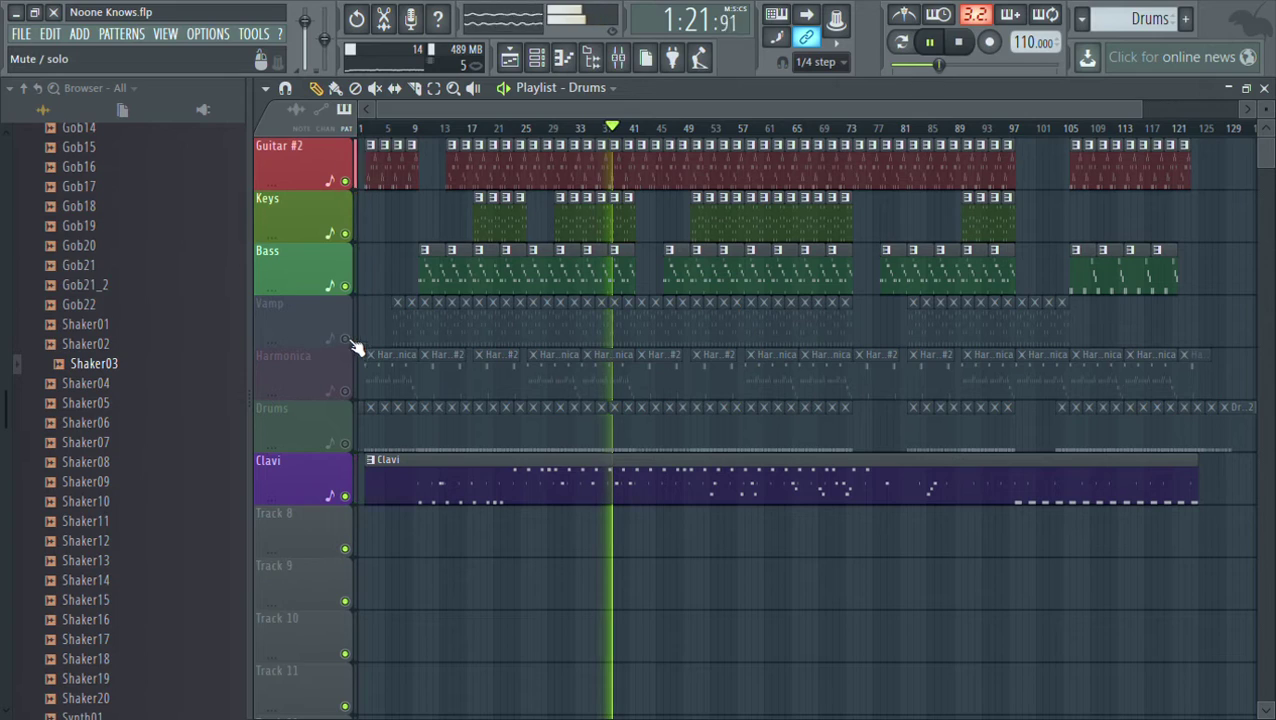
left_click(346, 287)
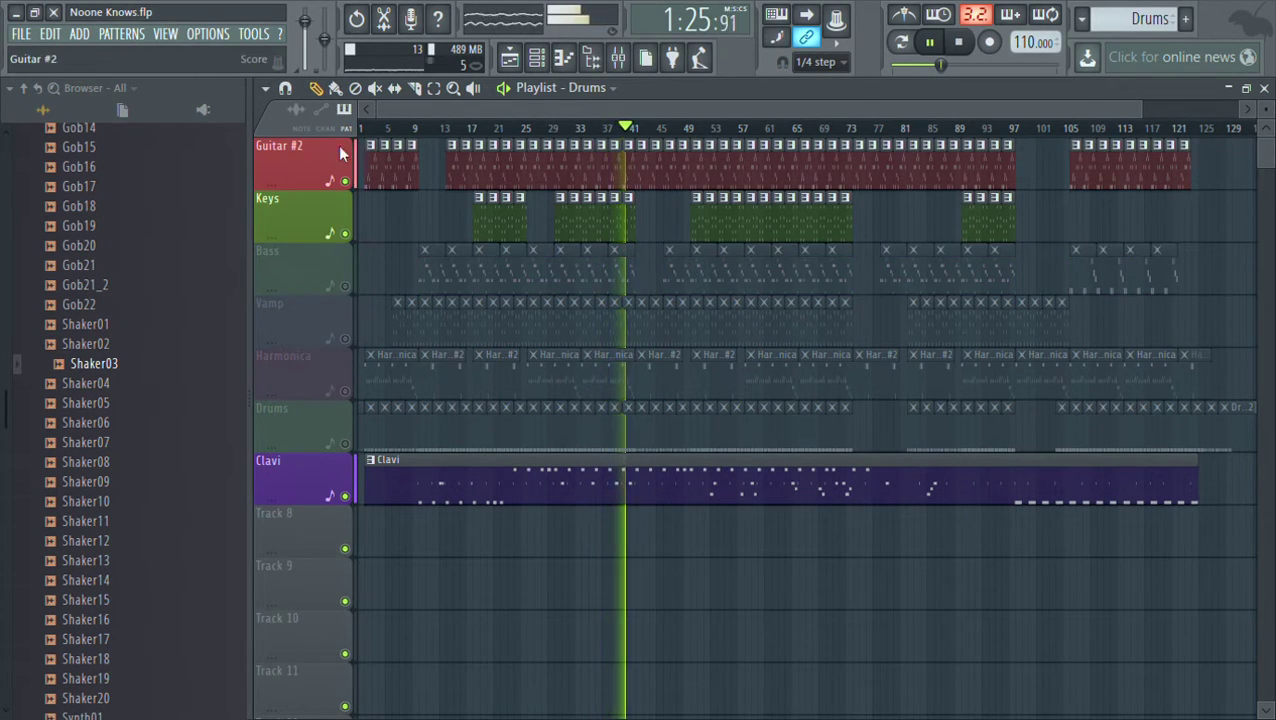
left_click(347, 182)
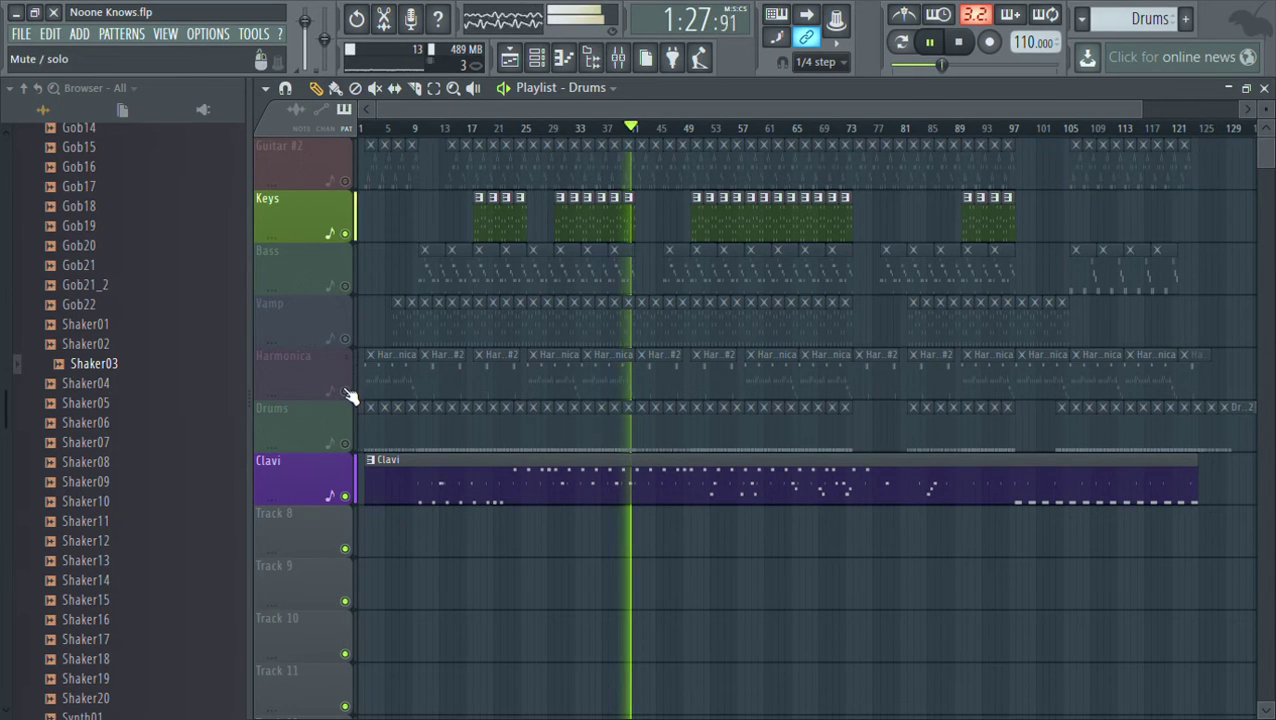
Unmute the Harmonica, Vamp and Bass tracks
left_click(346, 391)
left_click(346, 340)
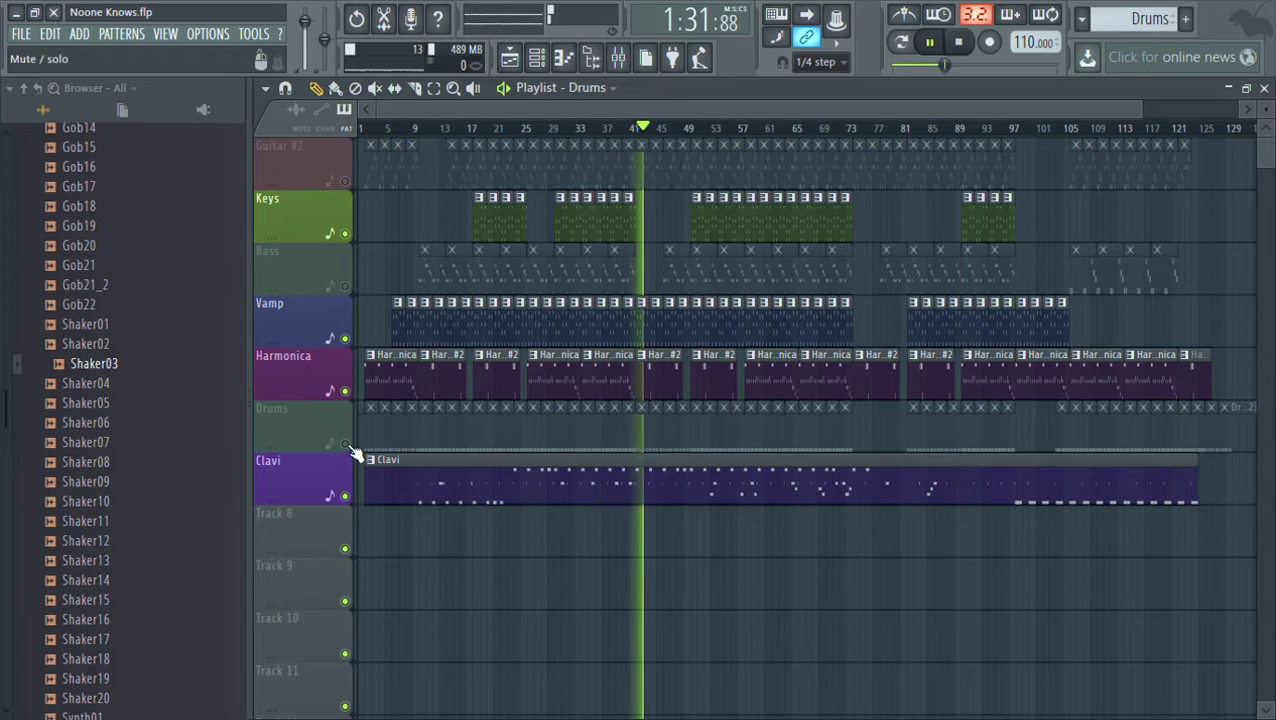
left_click(345, 287)
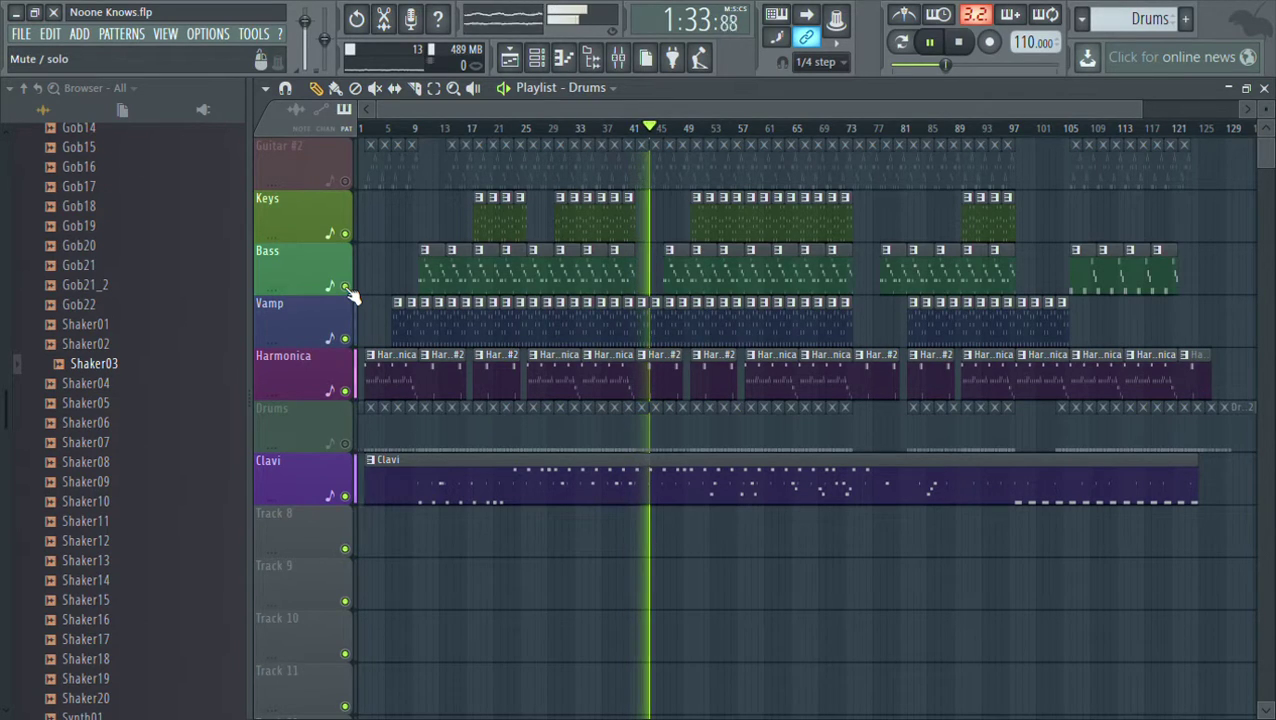
Toggle the Guitar #2 track in and out of the mix three times, leaving it muted
left_click(345, 182)
left_click(345, 182)
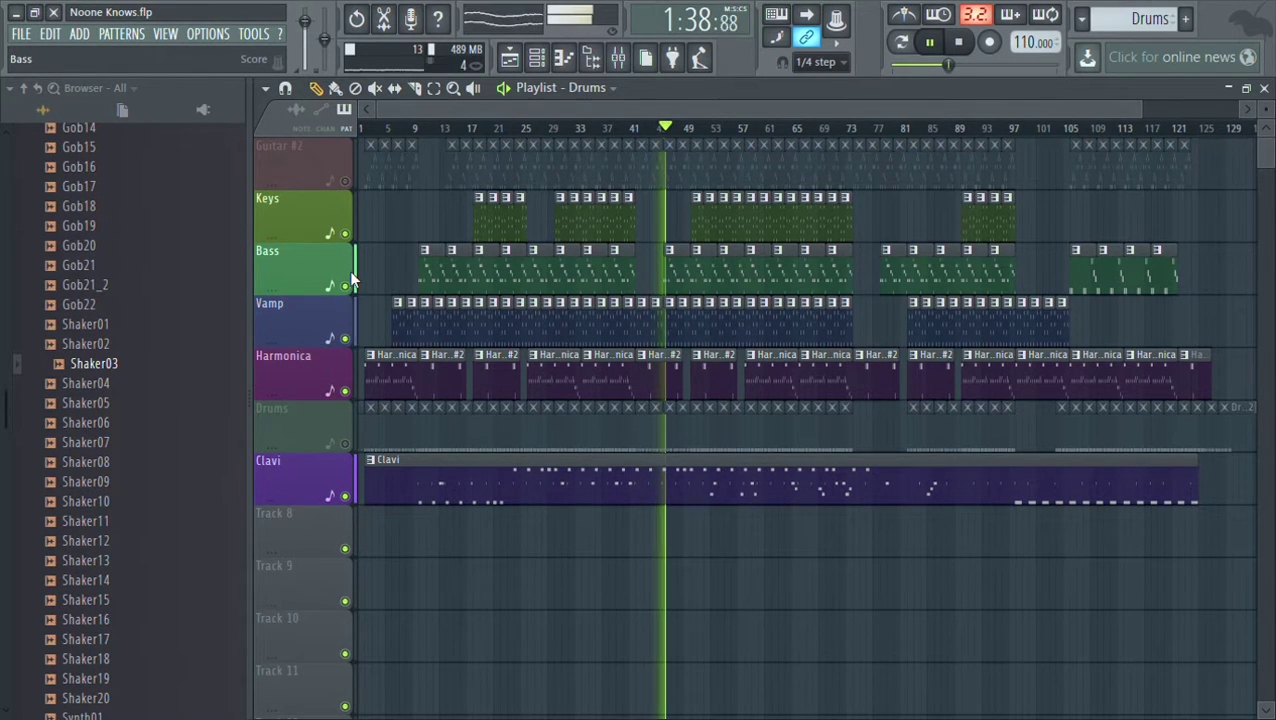
left_click(345, 182)
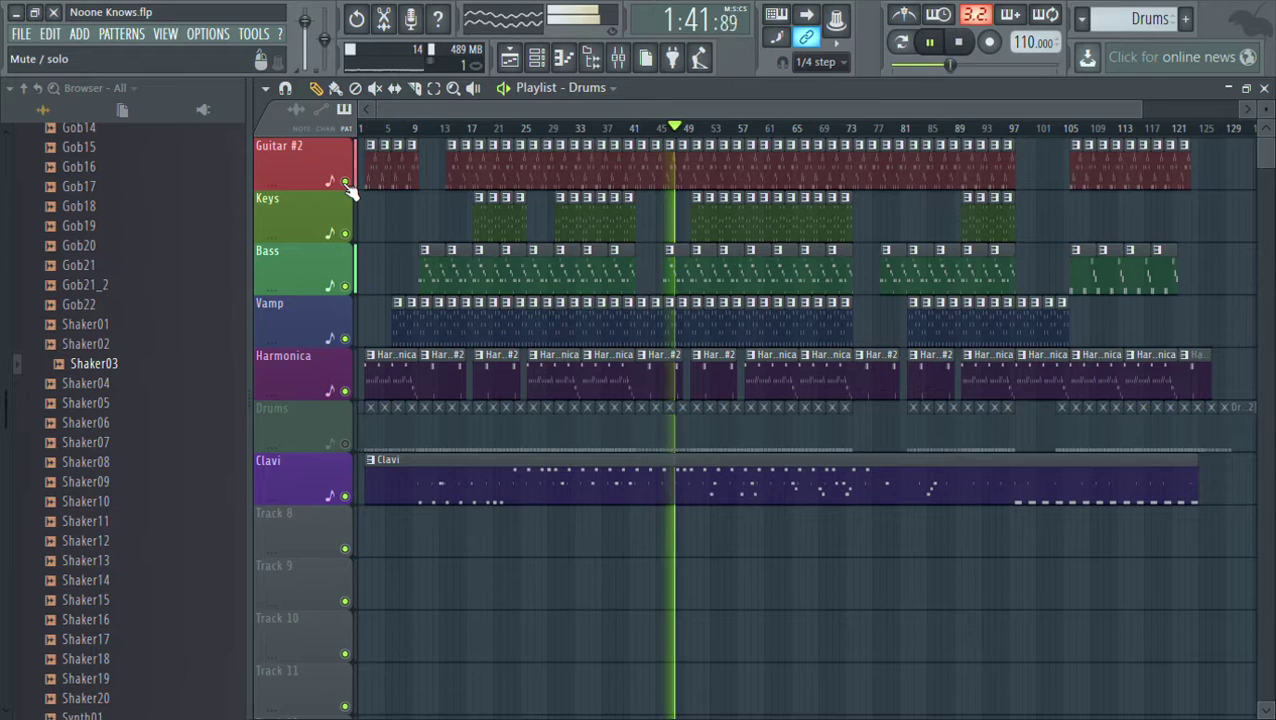
left_click(345, 182)
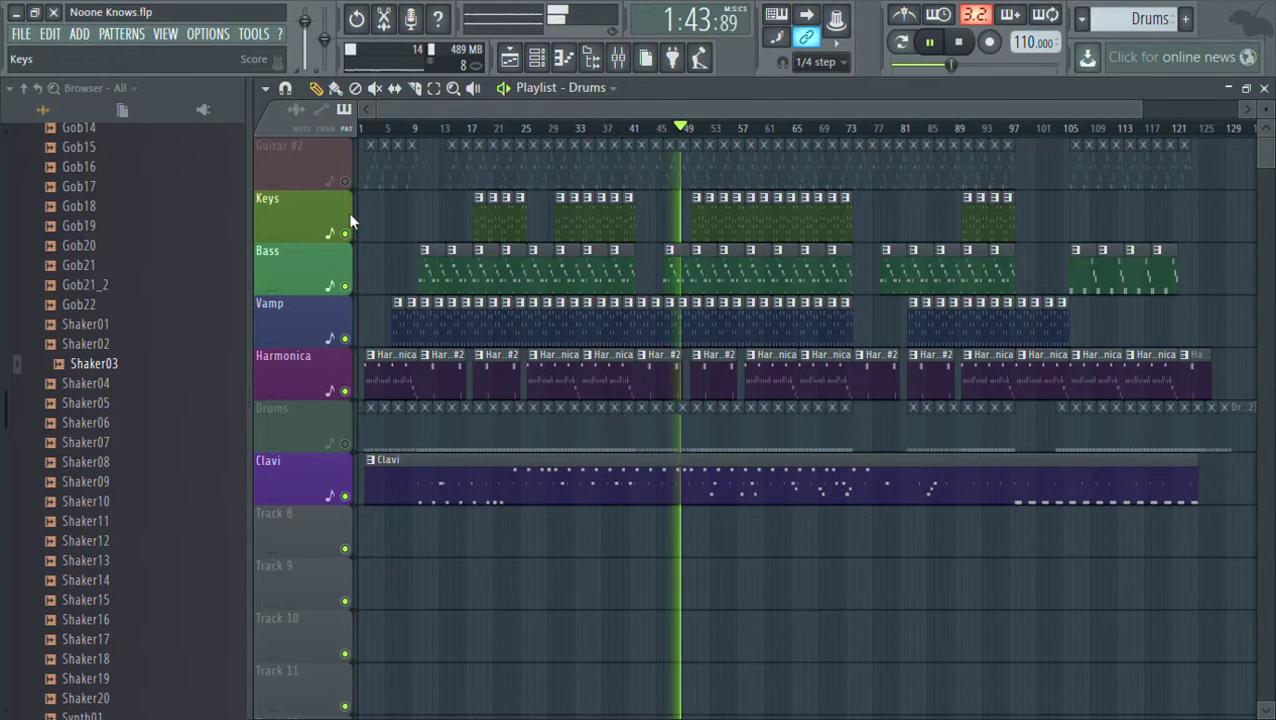
left_click(345, 182)
left_click(345, 182)
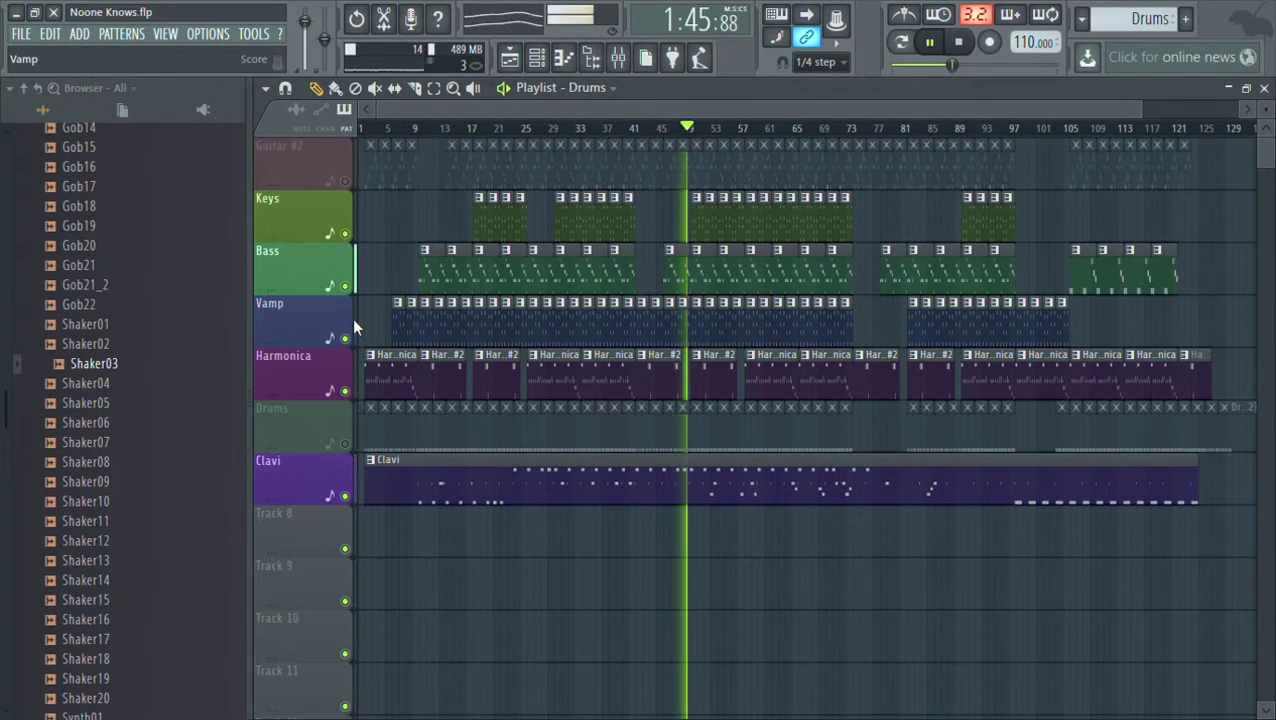
Unmute the Drums track, bring Guitar #2 in for a short passage, and briefly drop the drums out and back in
left_click(345, 443)
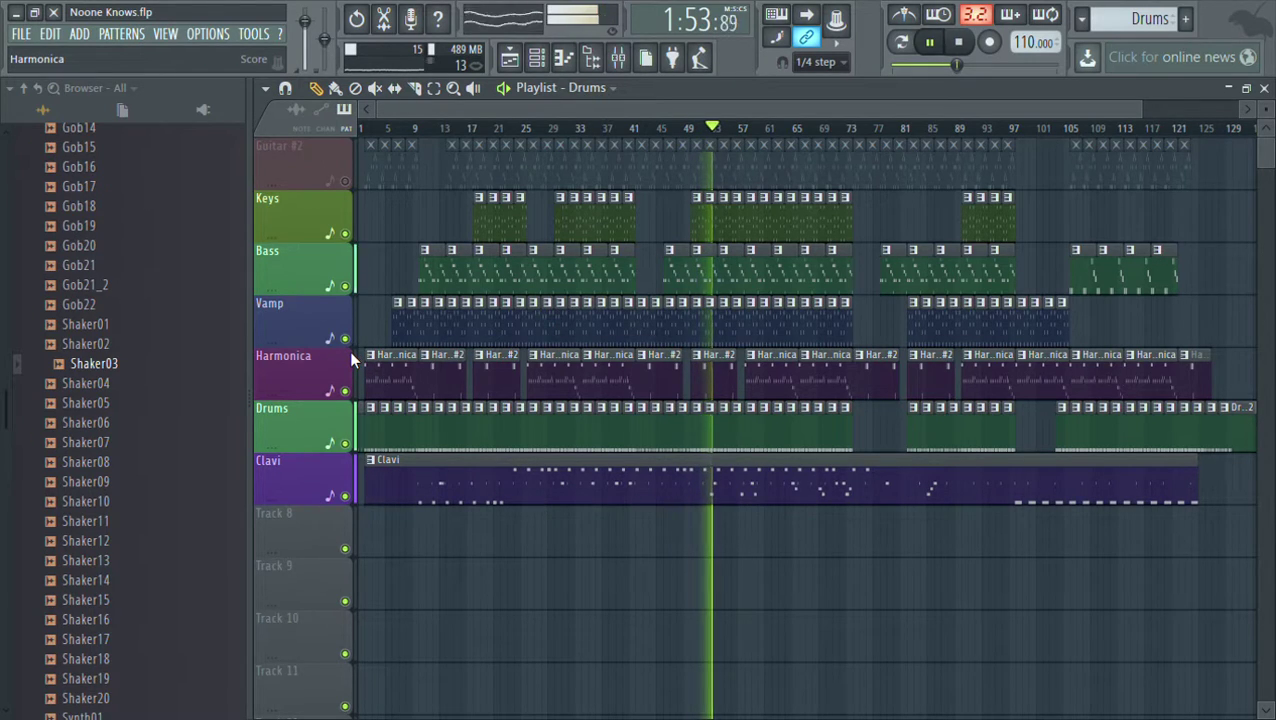
left_click(345, 184)
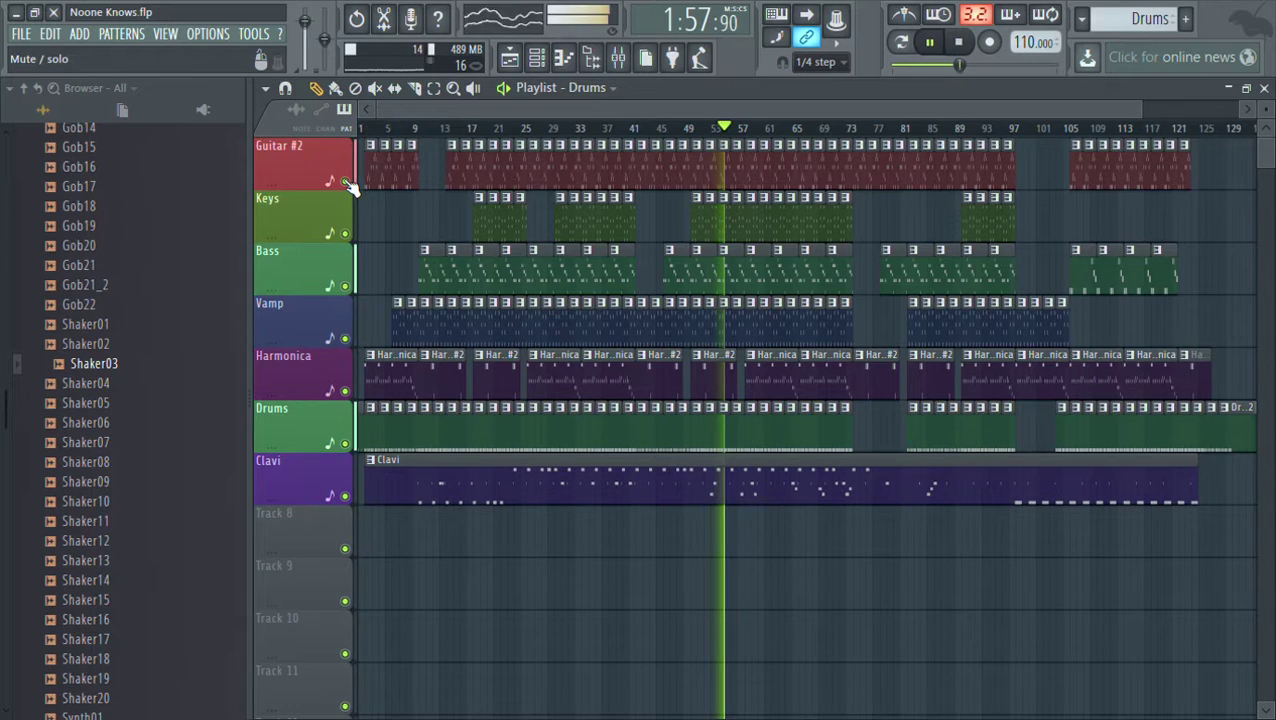
left_click(345, 184)
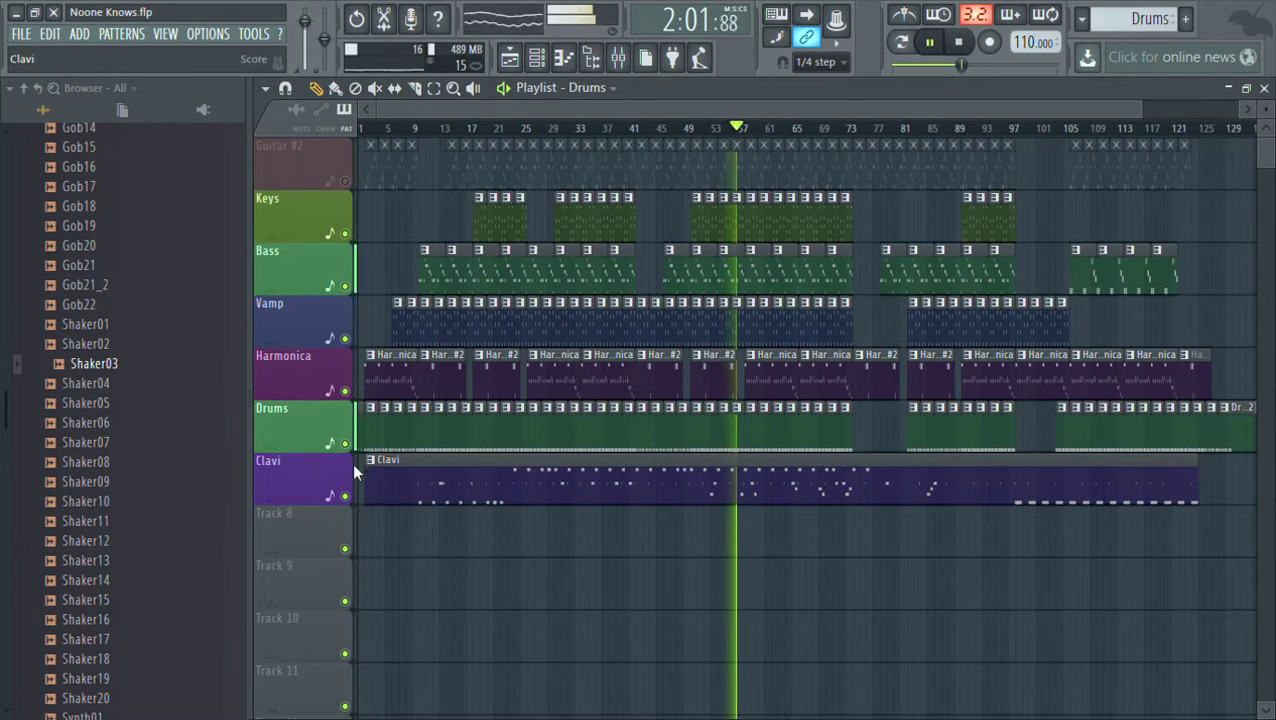
left_click(348, 445)
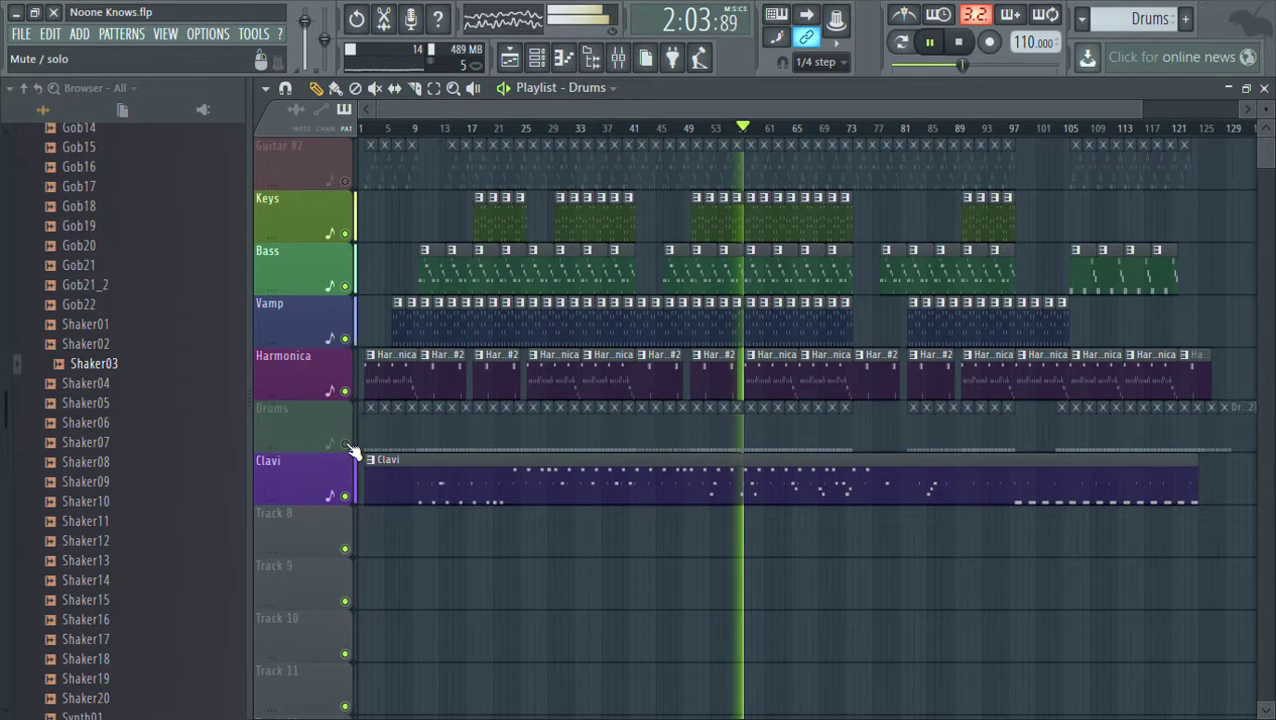
left_click(347, 445)
Mute the Clavi, Harmonica, Vamp and Keys tracks and unmute Guitar #2 to play with Bass and Drums
left_click(345, 496)
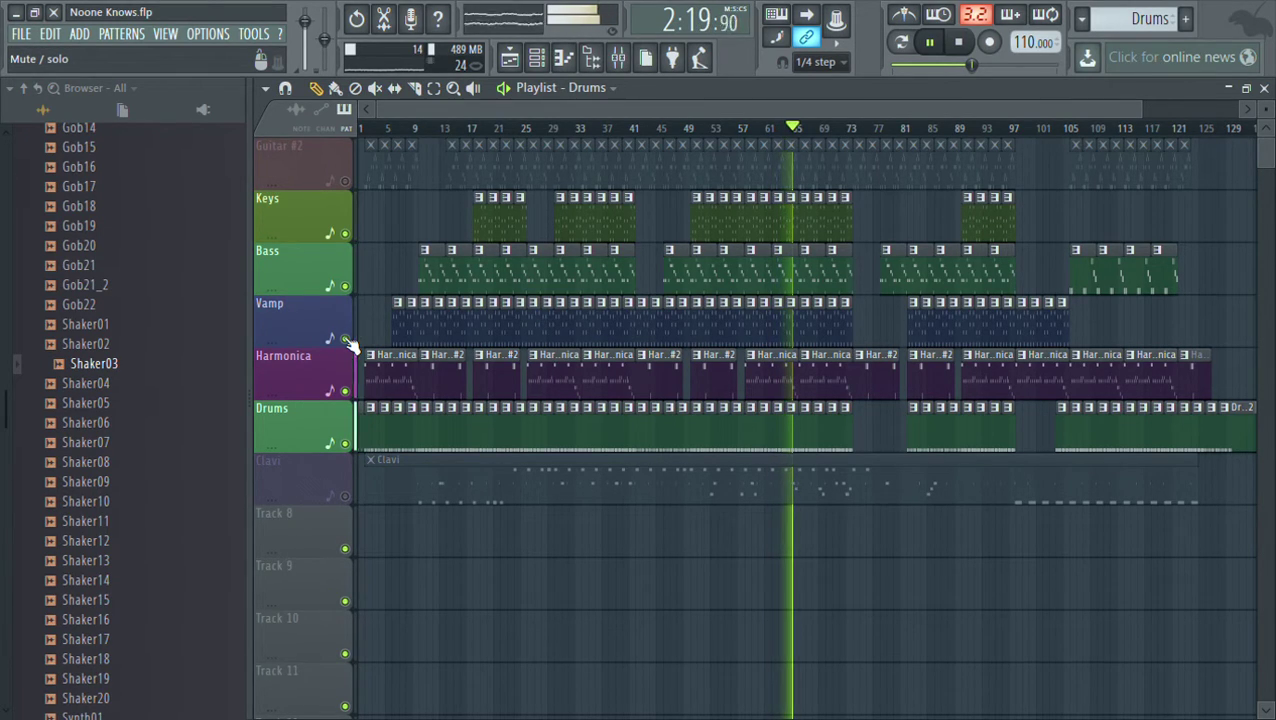
left_click(348, 392)
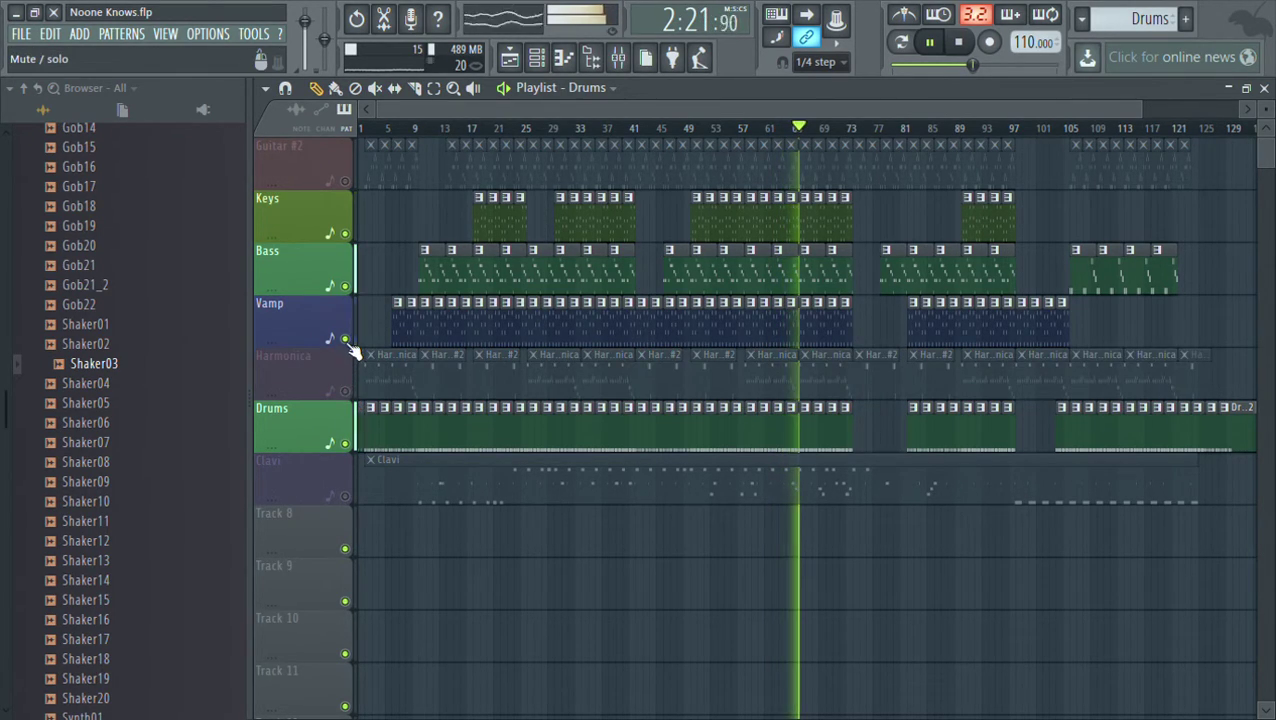
left_click(348, 340)
left_click(350, 236)
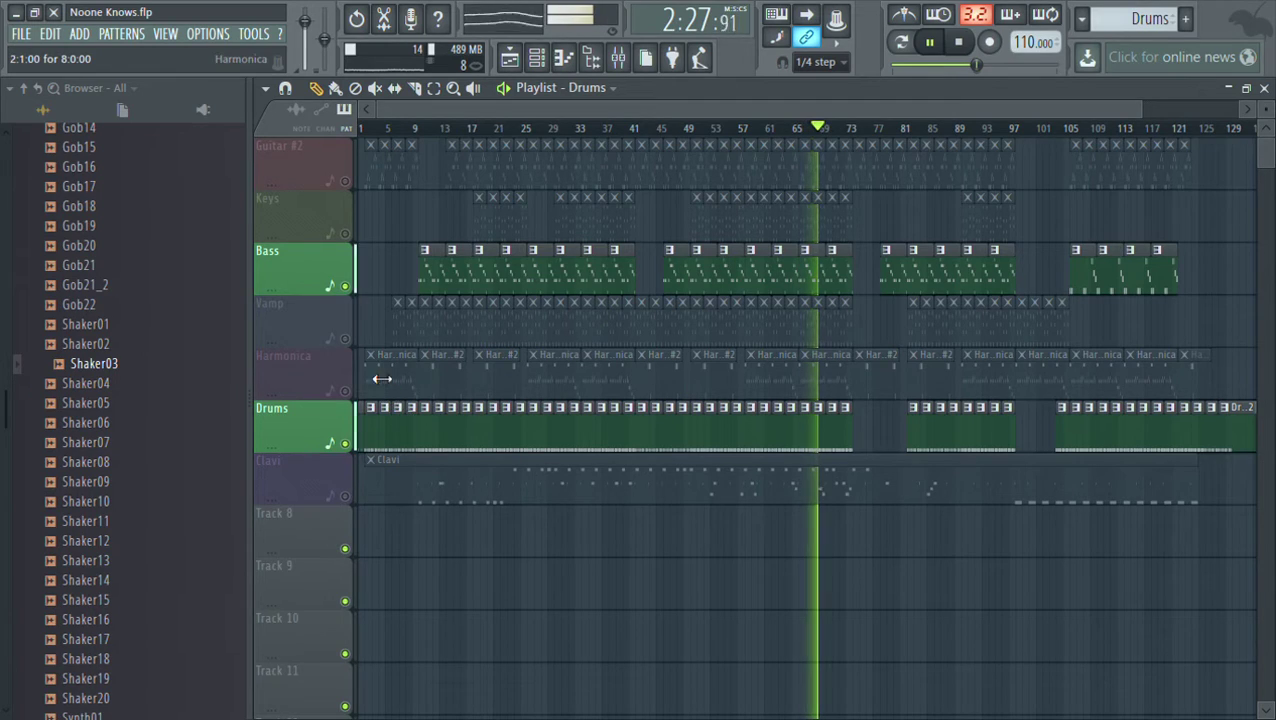
left_click(345, 183)
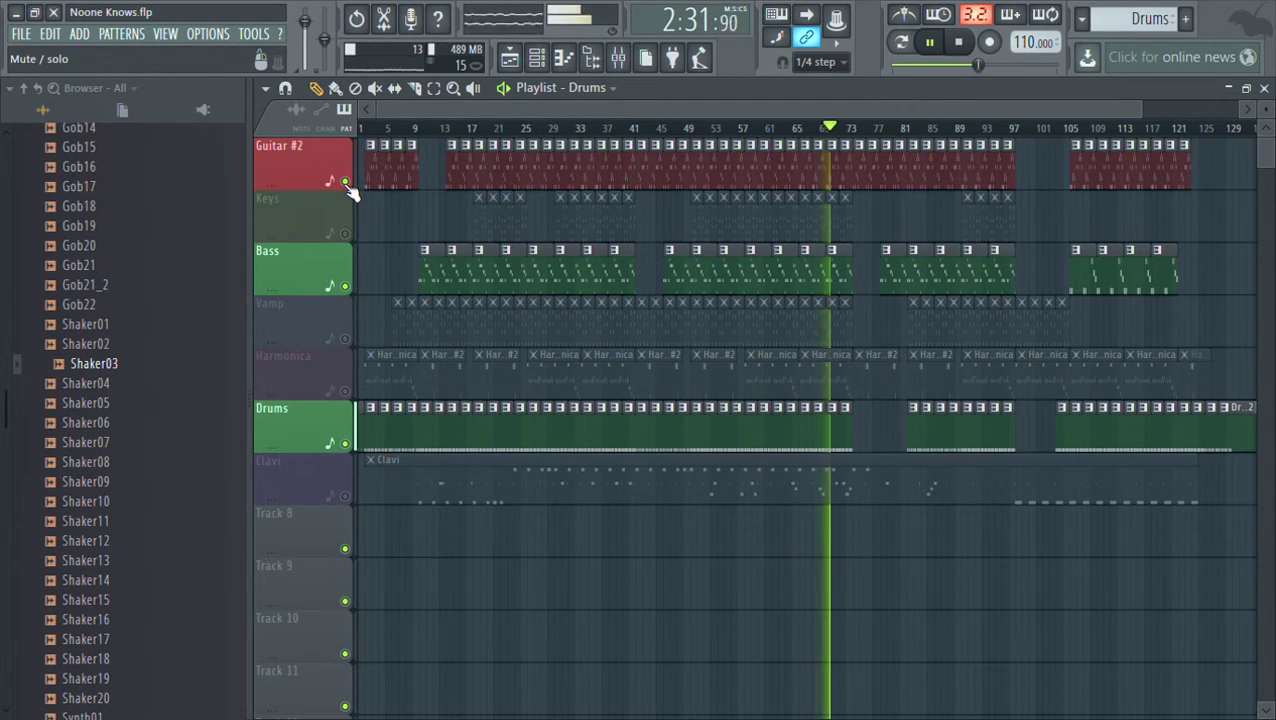
Briefly drop Guitar #2 out and back in, and bring in the Keys, Vamp, Harmonica and Clavi tracks one after another
left_click(345, 183)
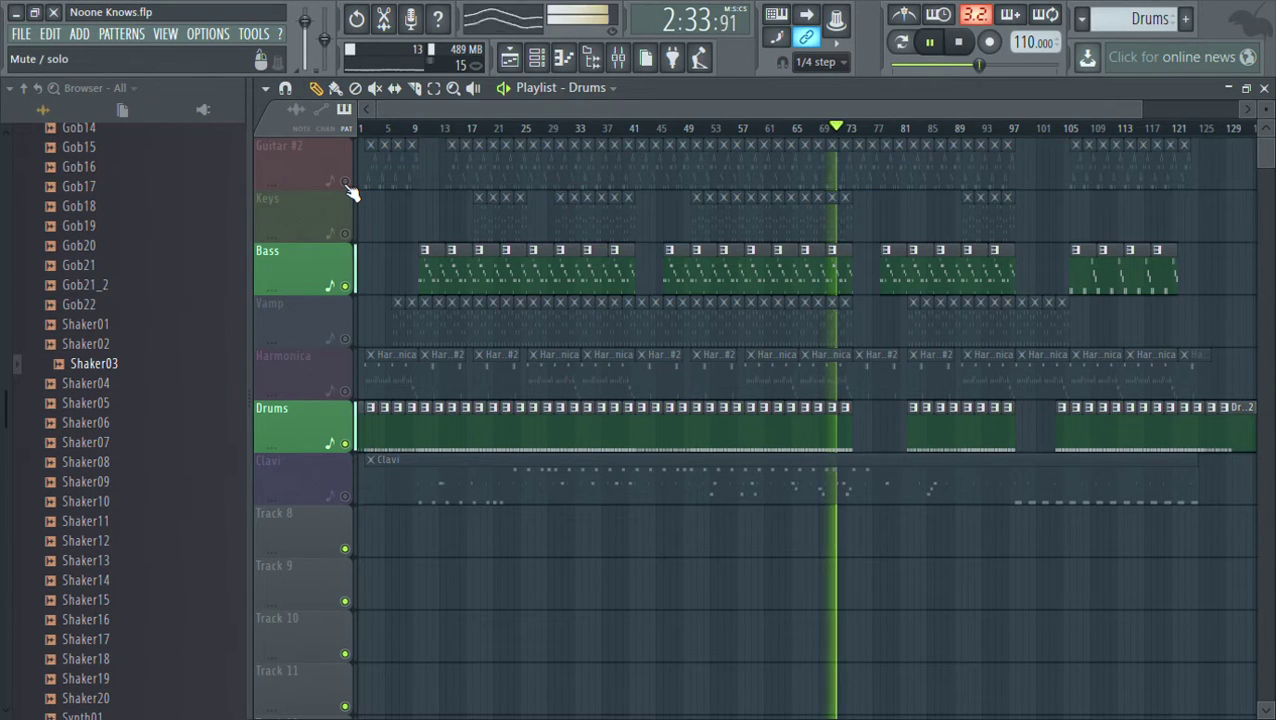
left_click(345, 183)
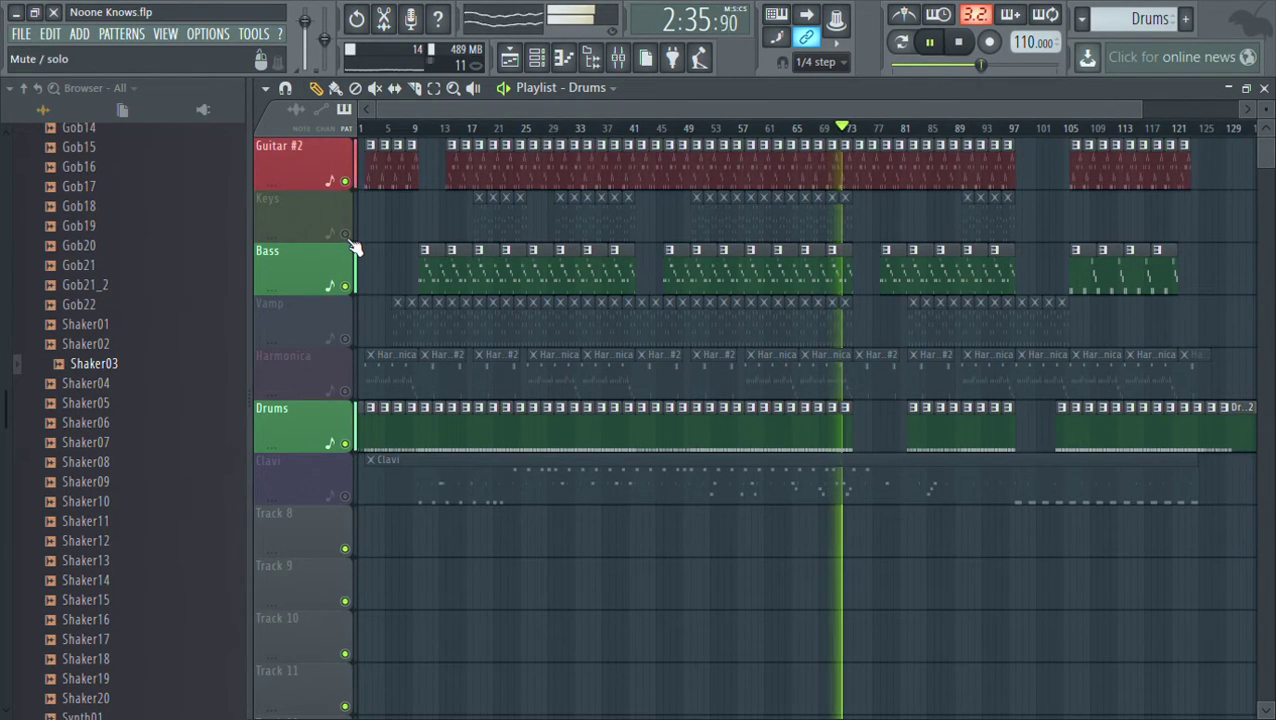
left_click(345, 235)
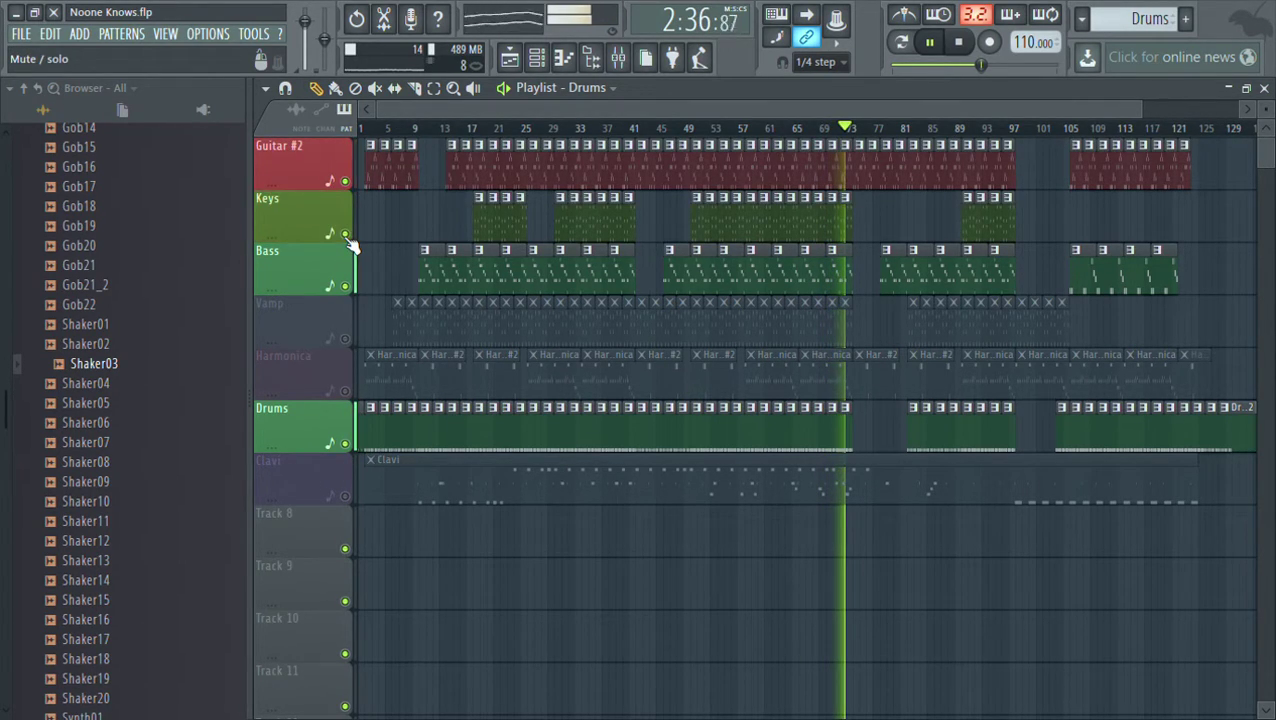
left_click(345, 339)
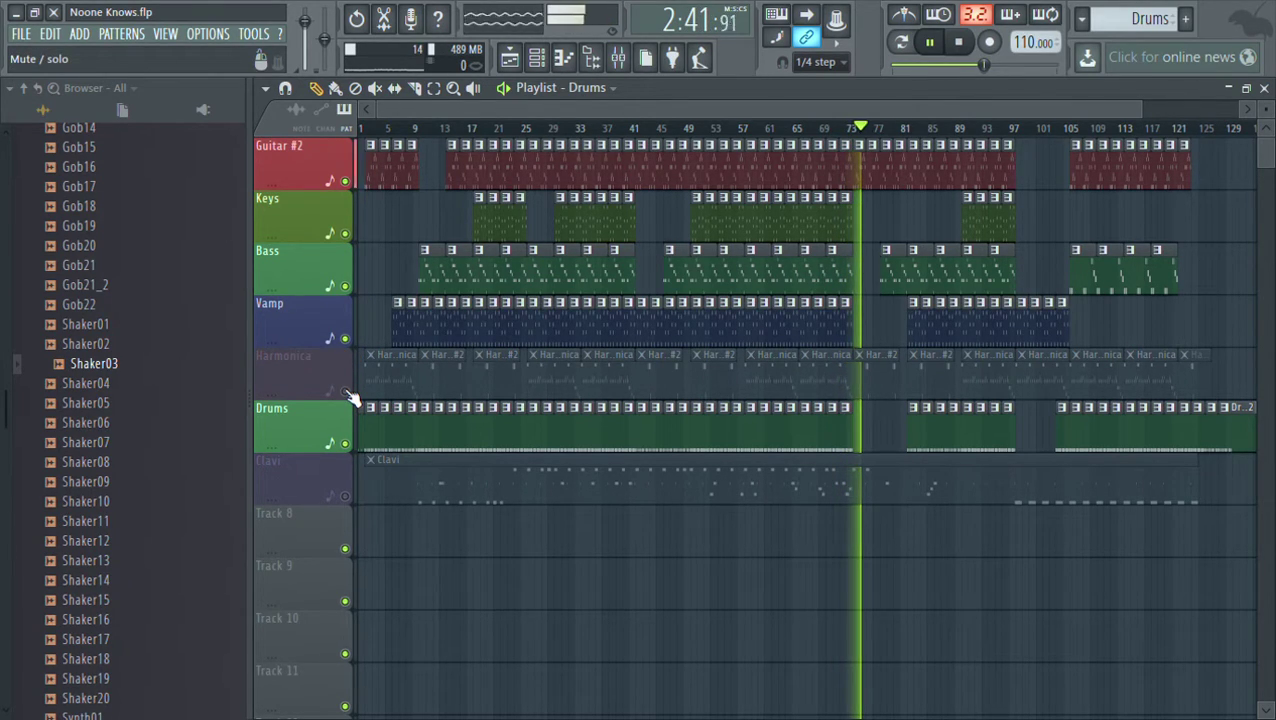
left_click(345, 391)
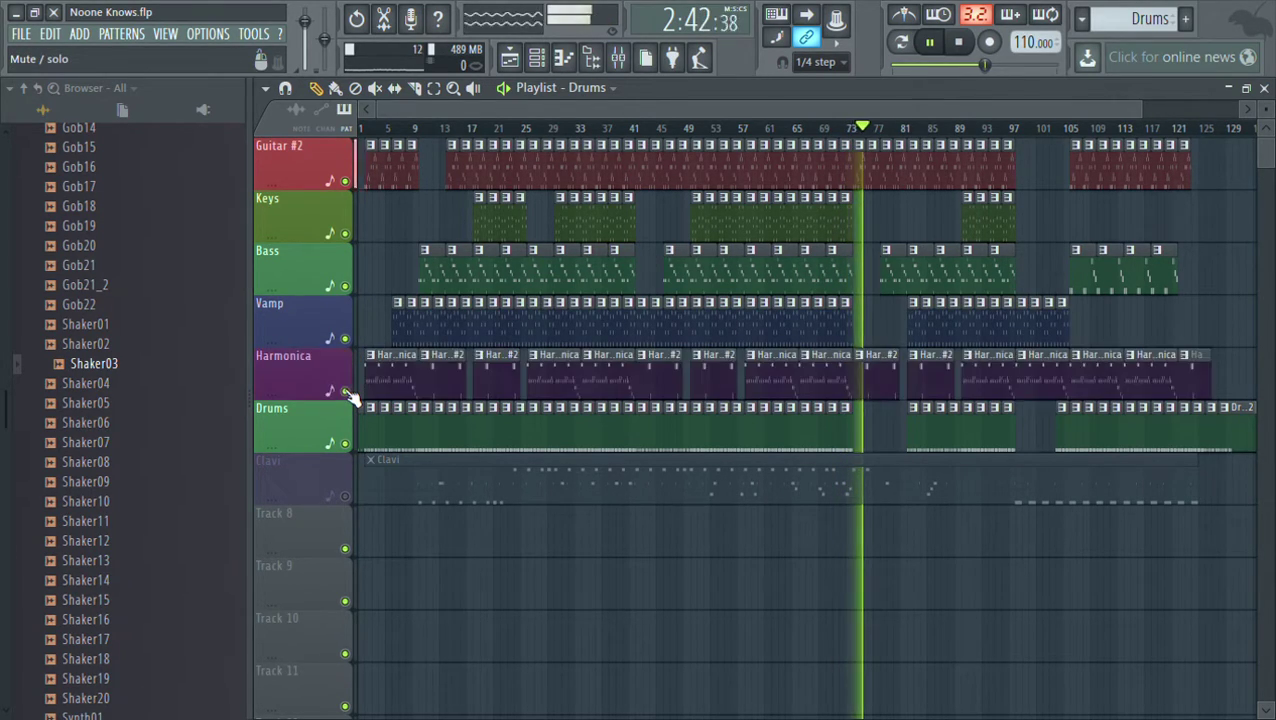
left_click(345, 496)
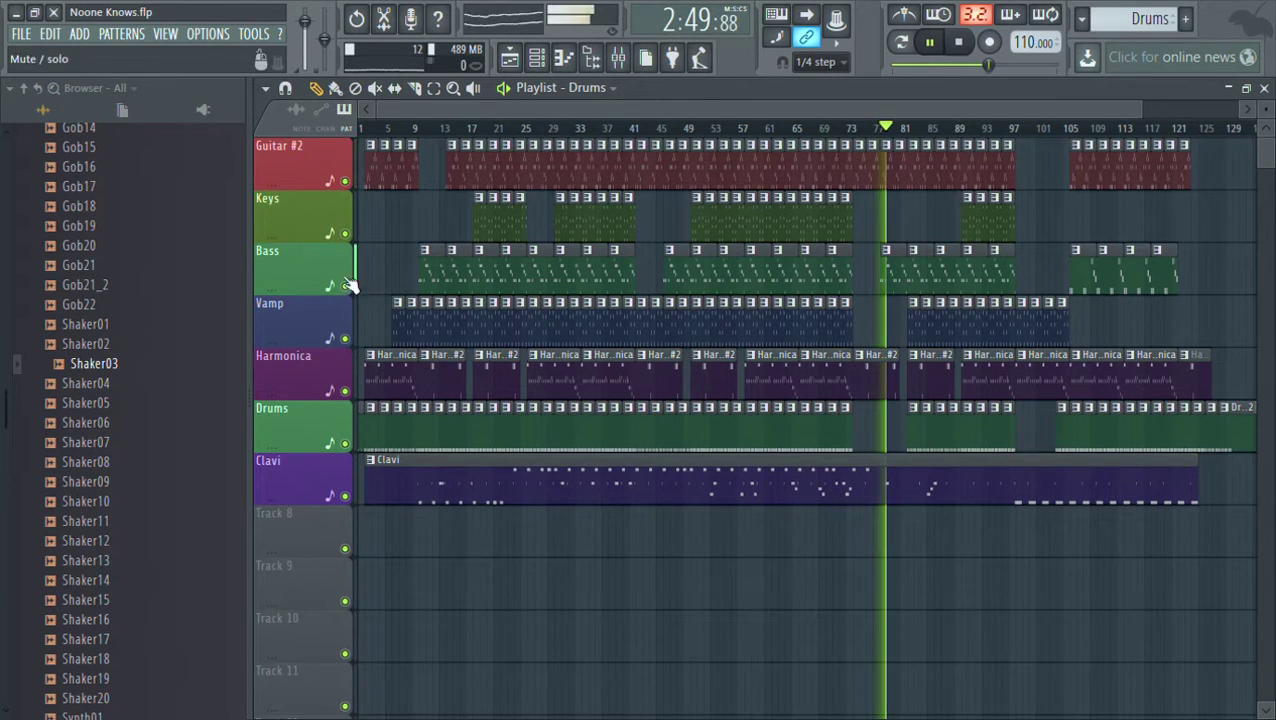
Mute Guitar #2 for a passage, briefly bring up the mixer clear of the track switches, and unmute Guitar #2
left_click(346, 183)
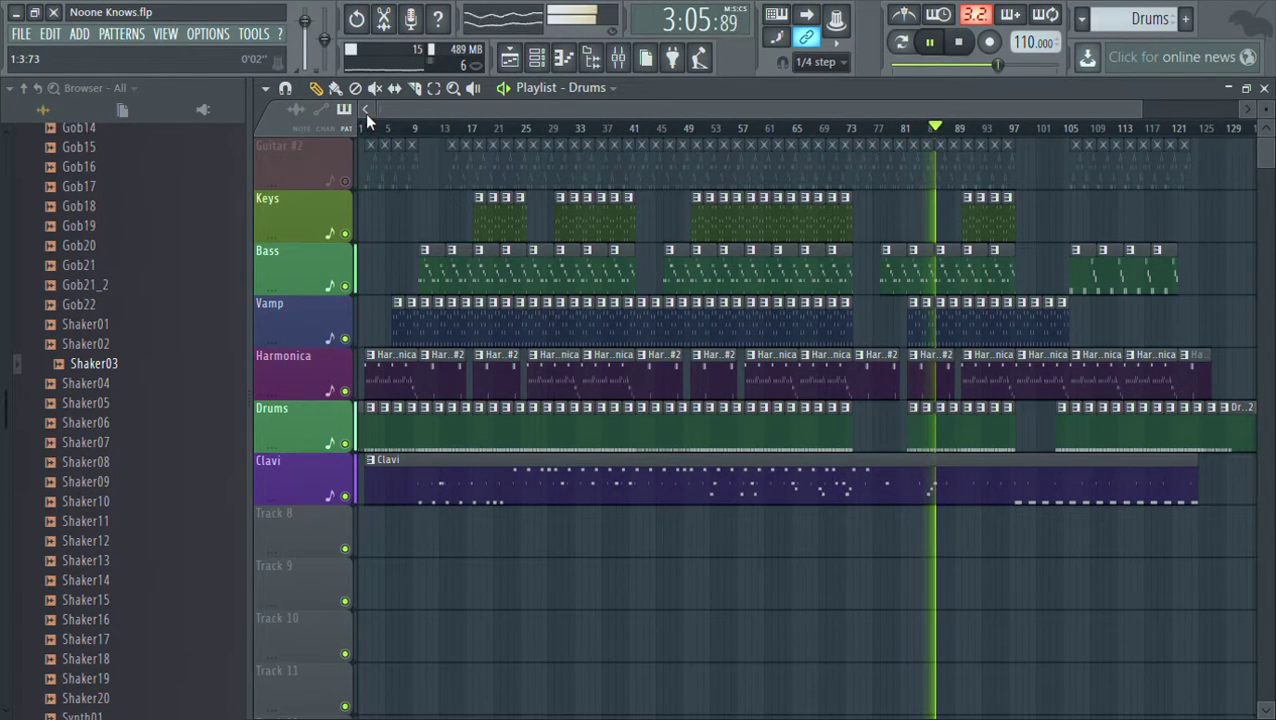
left_click(618, 57)
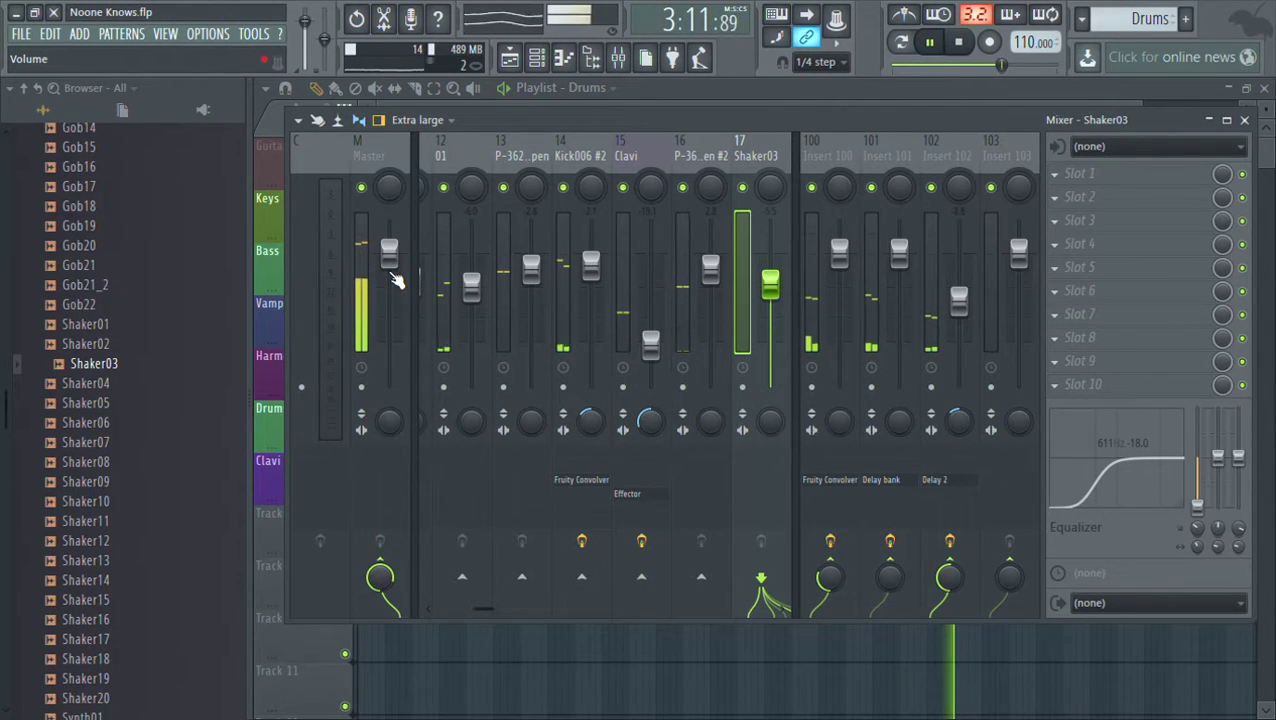
left_click_drag(496, 122, 649, 313)
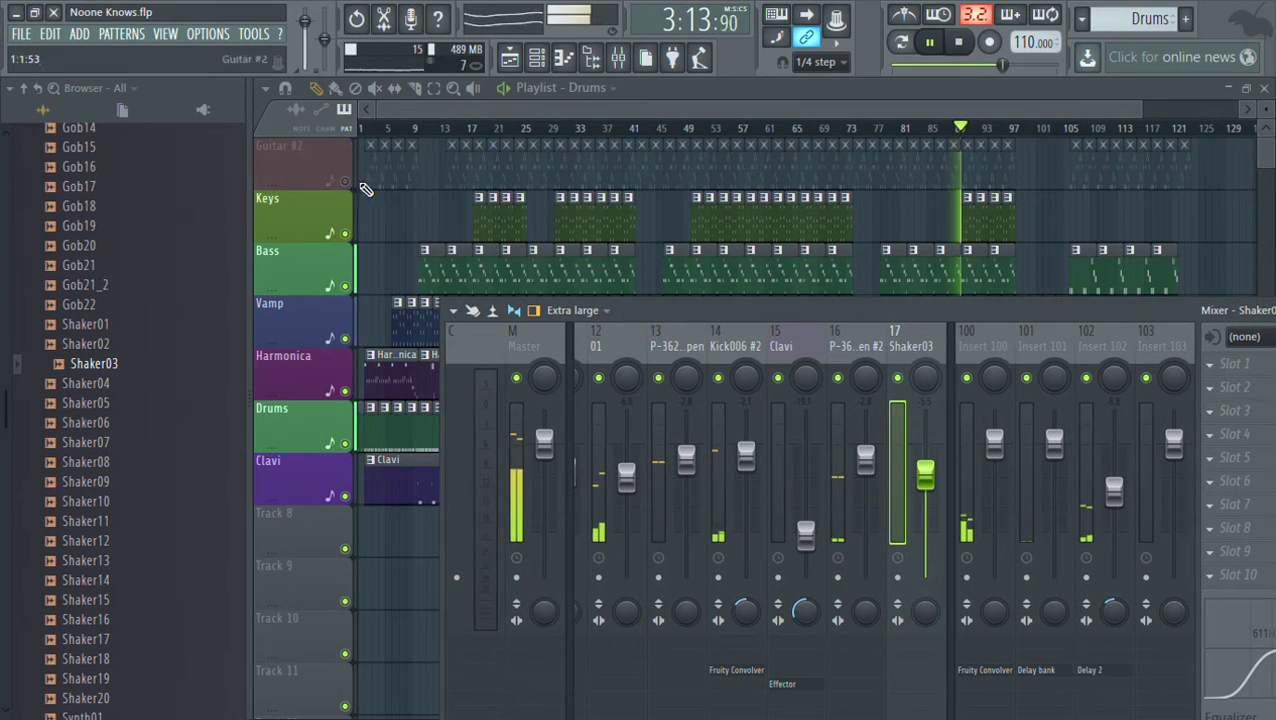
key("F9")
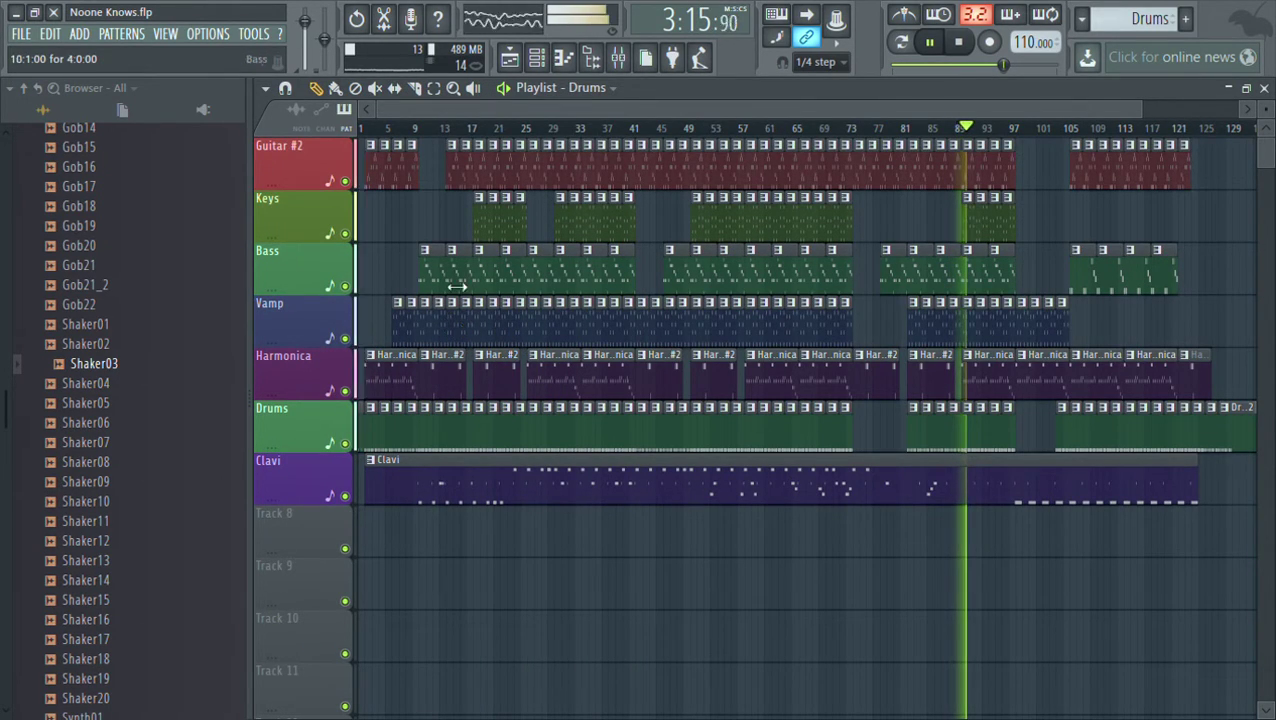
Reopen the mixer, gradually fade the Master volume down to near silence, and stop playback
left_click(620, 62)
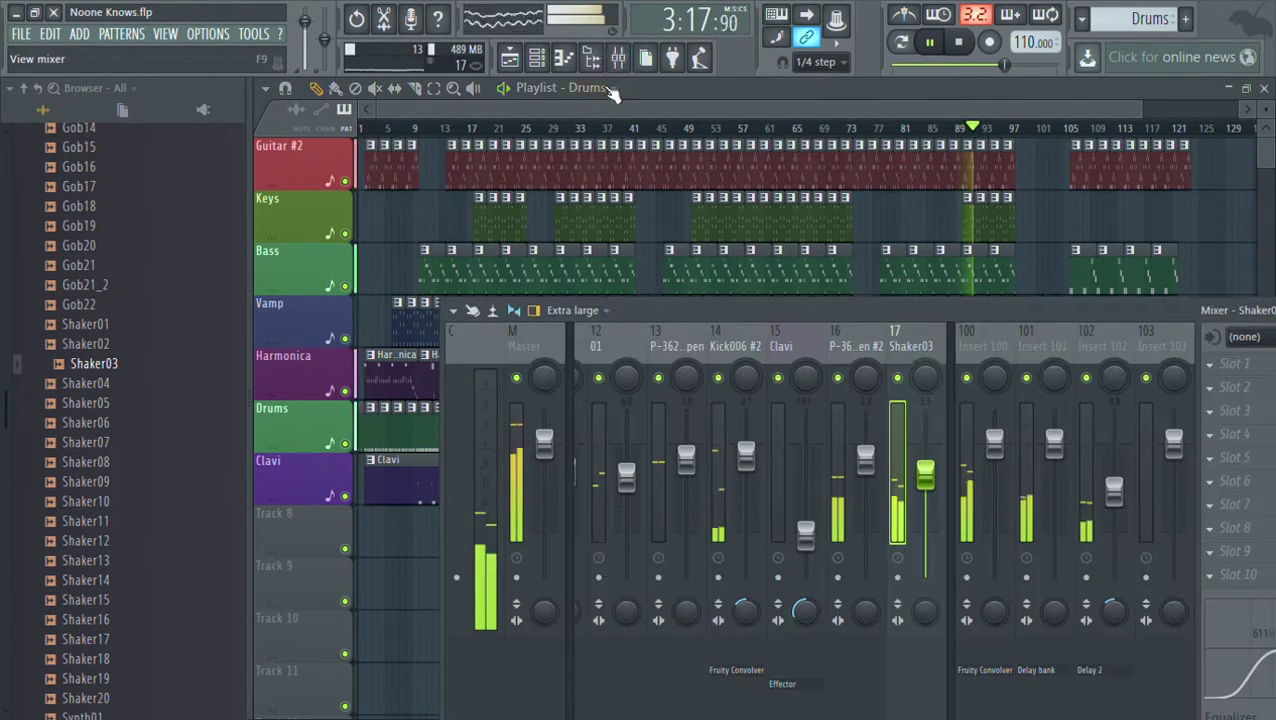
left_click_drag(644, 296, 502, 146)
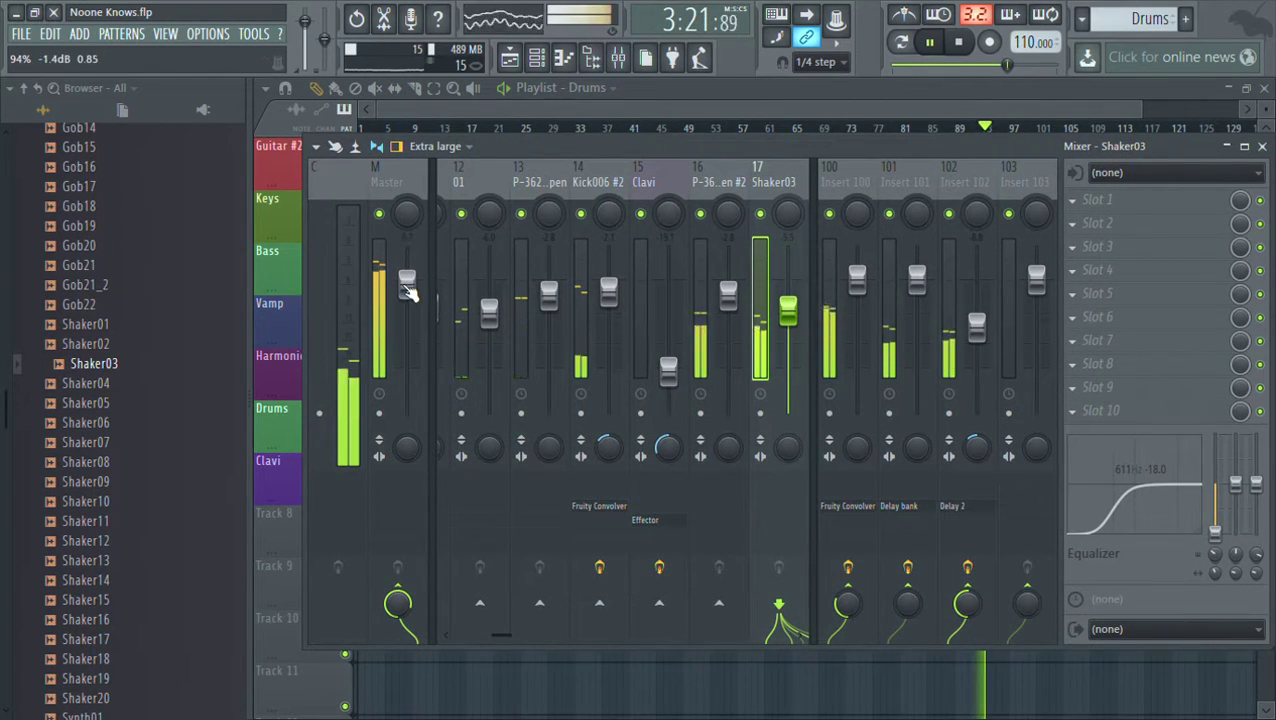
scroll(410, 292, "down", 3)
scroll(410, 292, "down", 1)
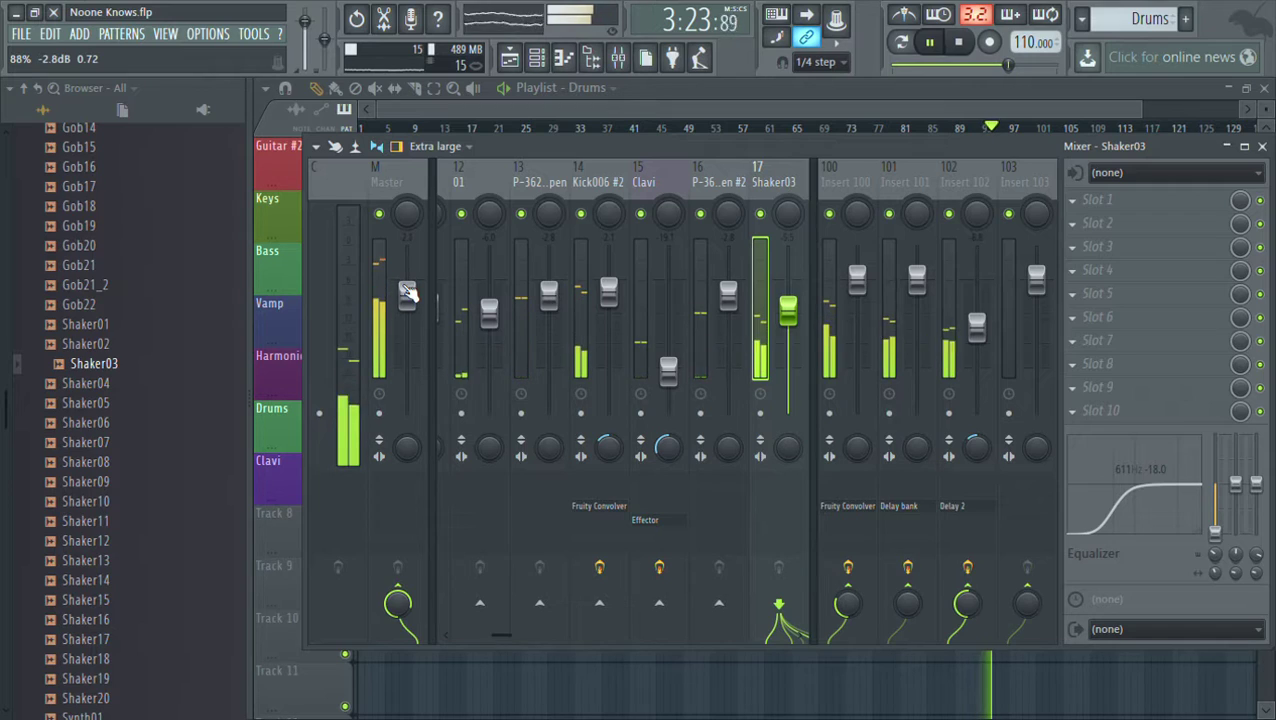
scroll(409, 292, "down", 2)
scroll(408, 296, "down", 3)
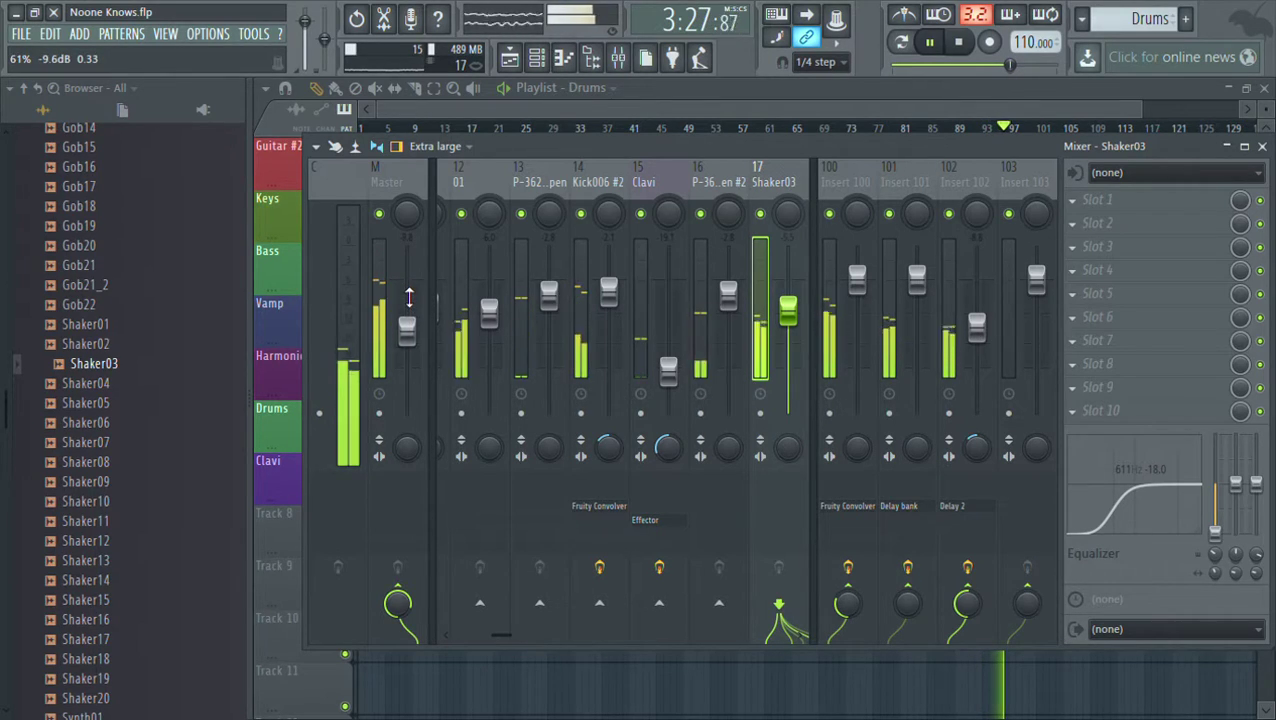
scroll(409, 296, "down", 4)
scroll(409, 296, "down", 12)
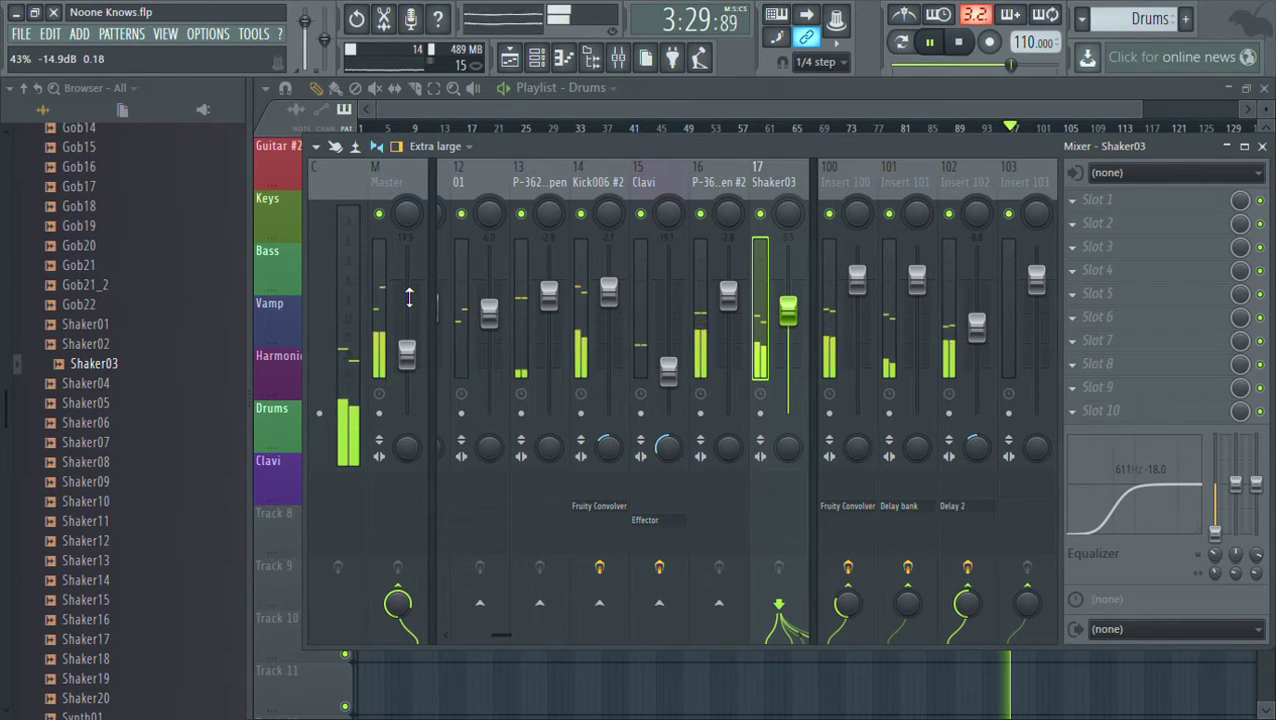
scroll(409, 300, "down", 2)
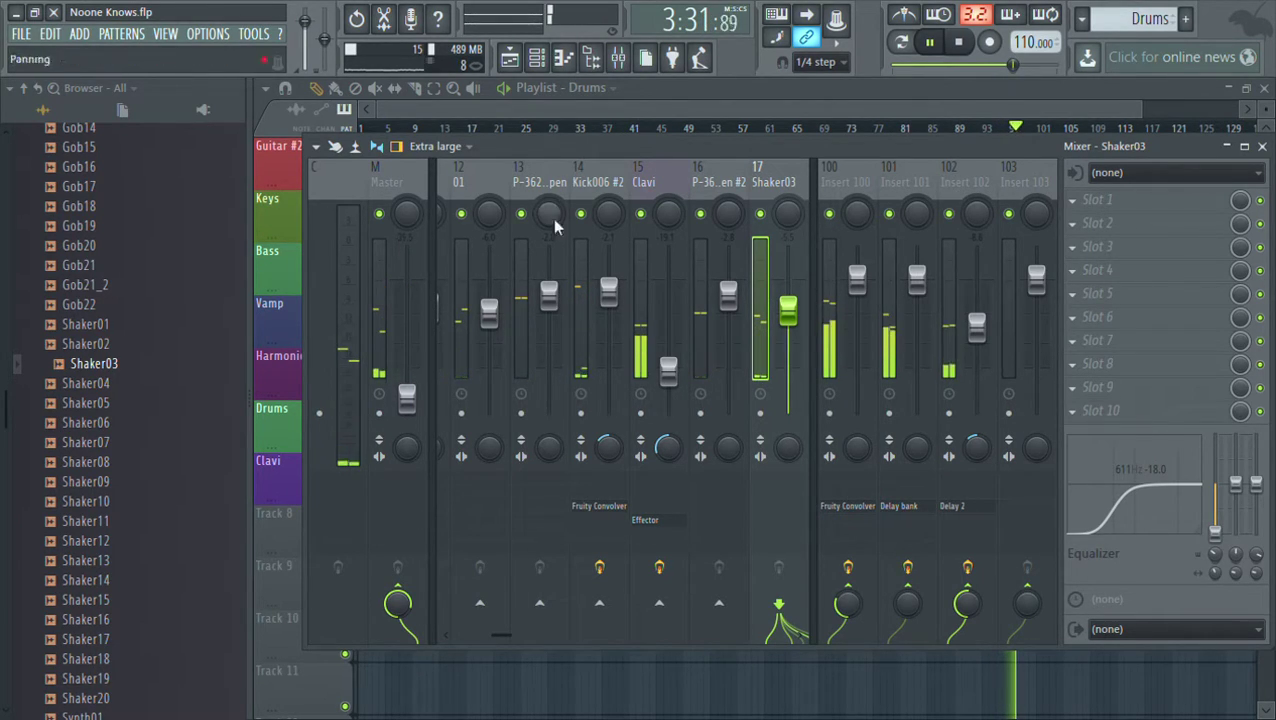
left_click(960, 46)
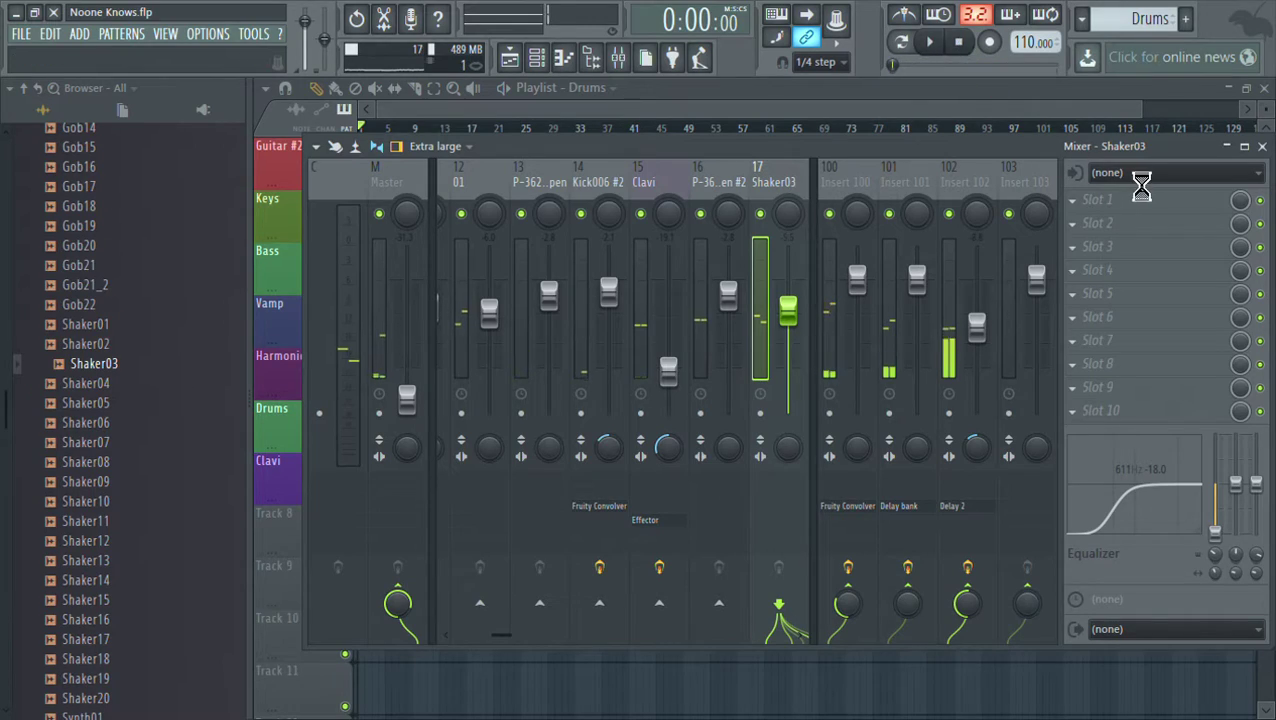